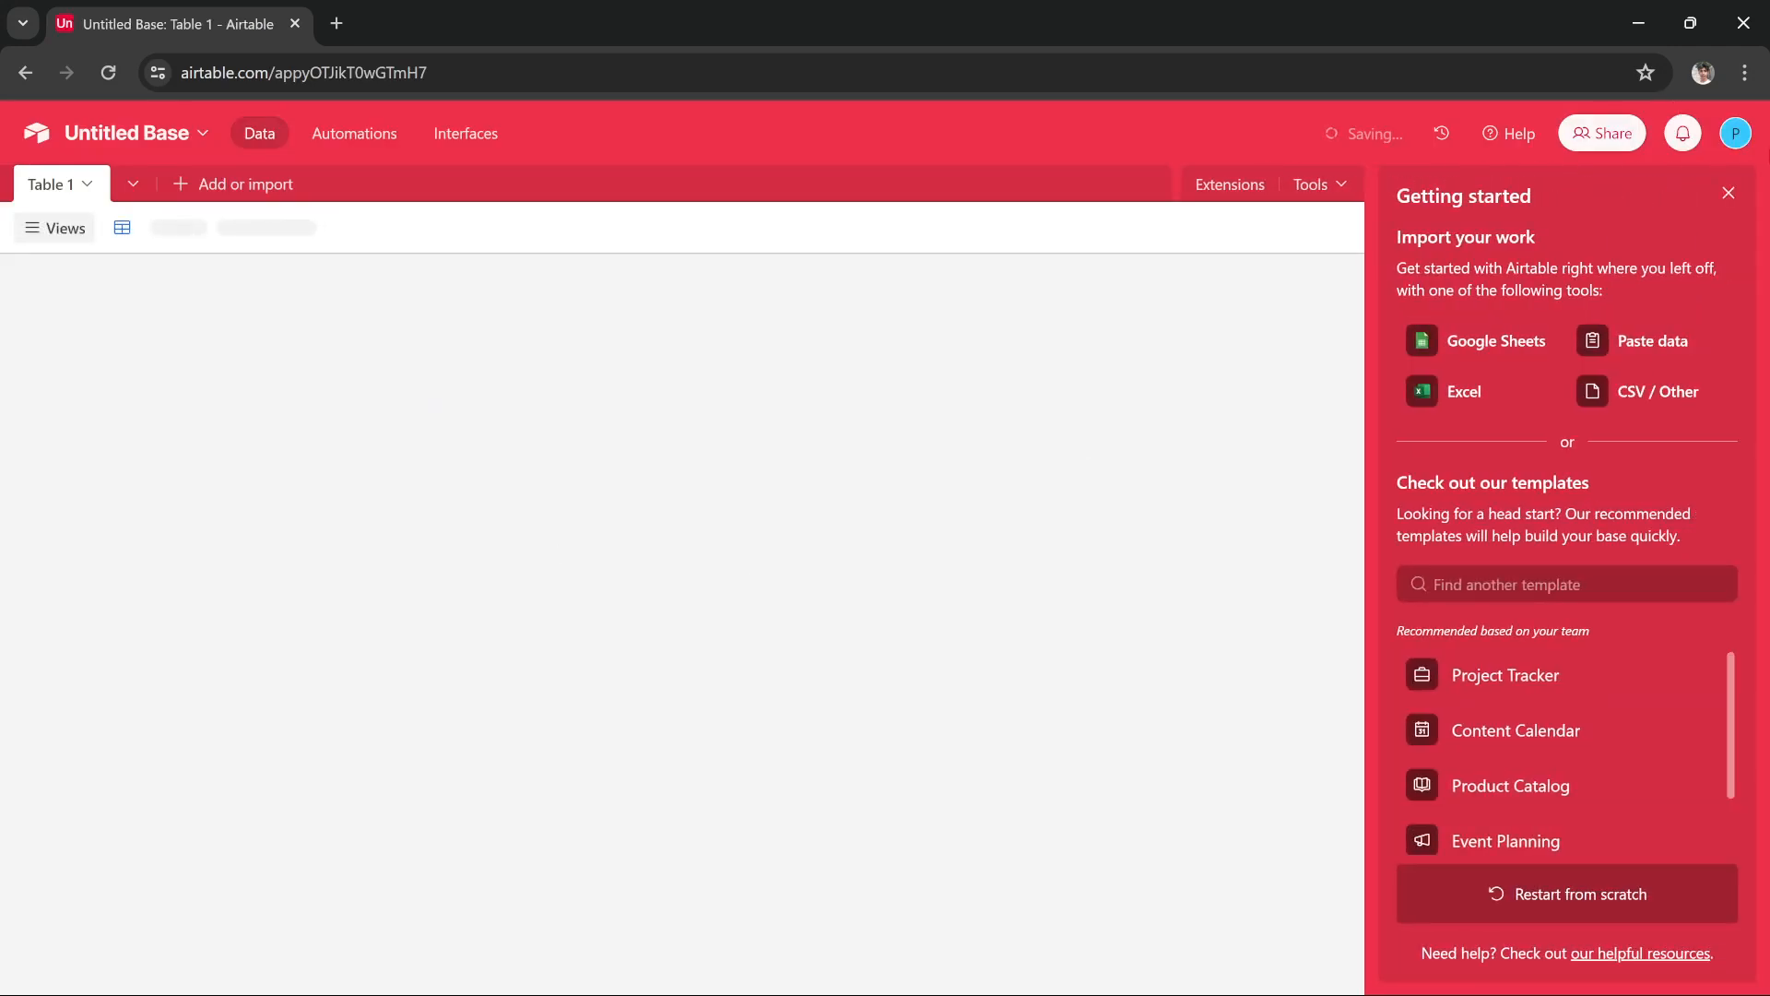
Step: Dismiss the getting-started guide and rename the untitled base as "spreadsheet"
click(1728, 193)
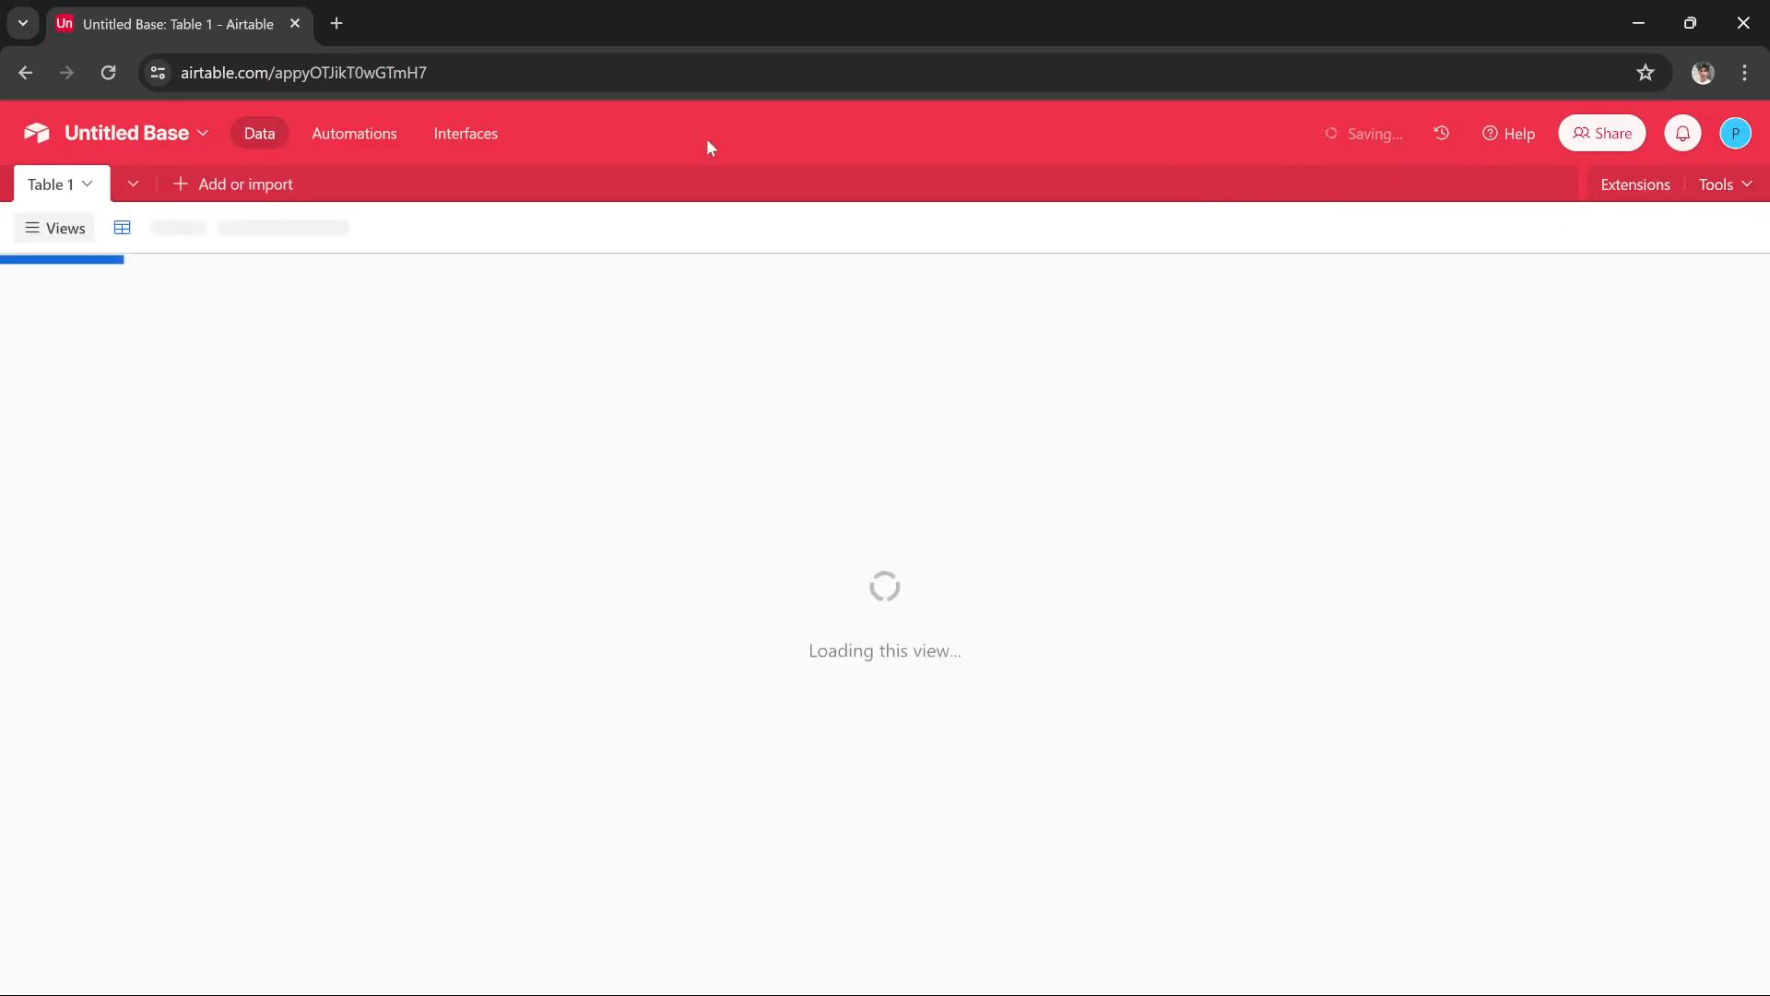
click(138, 146)
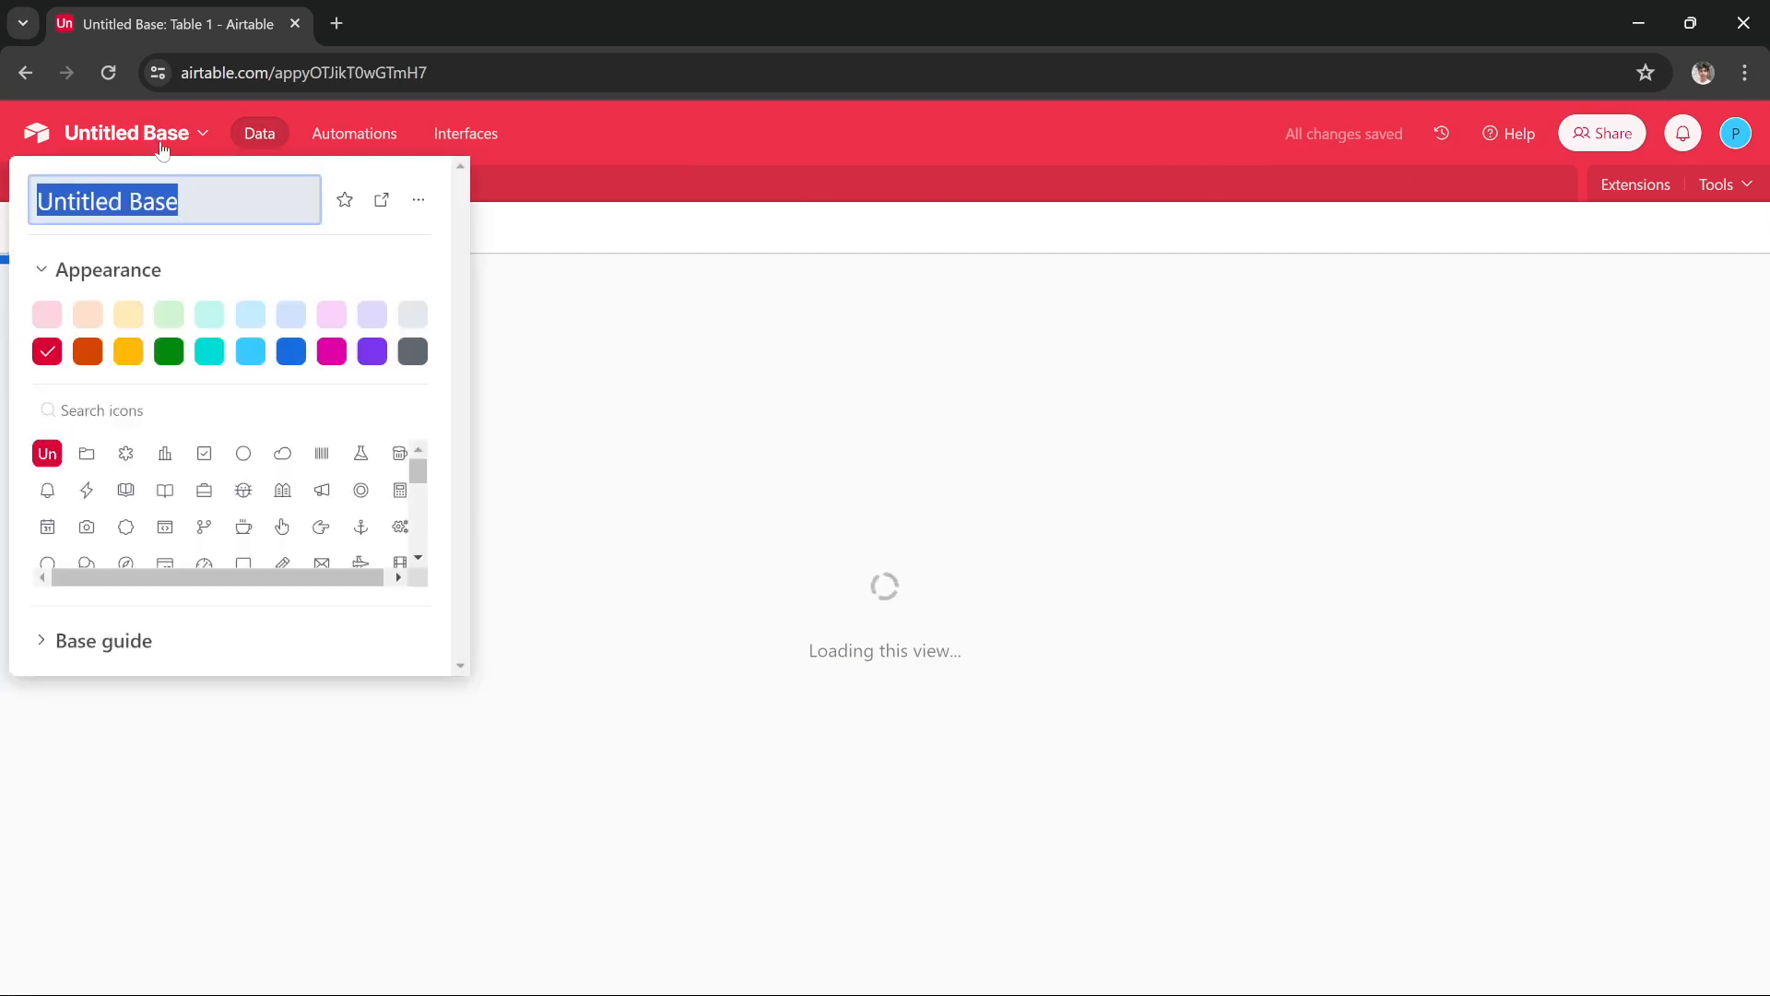
text(spre)
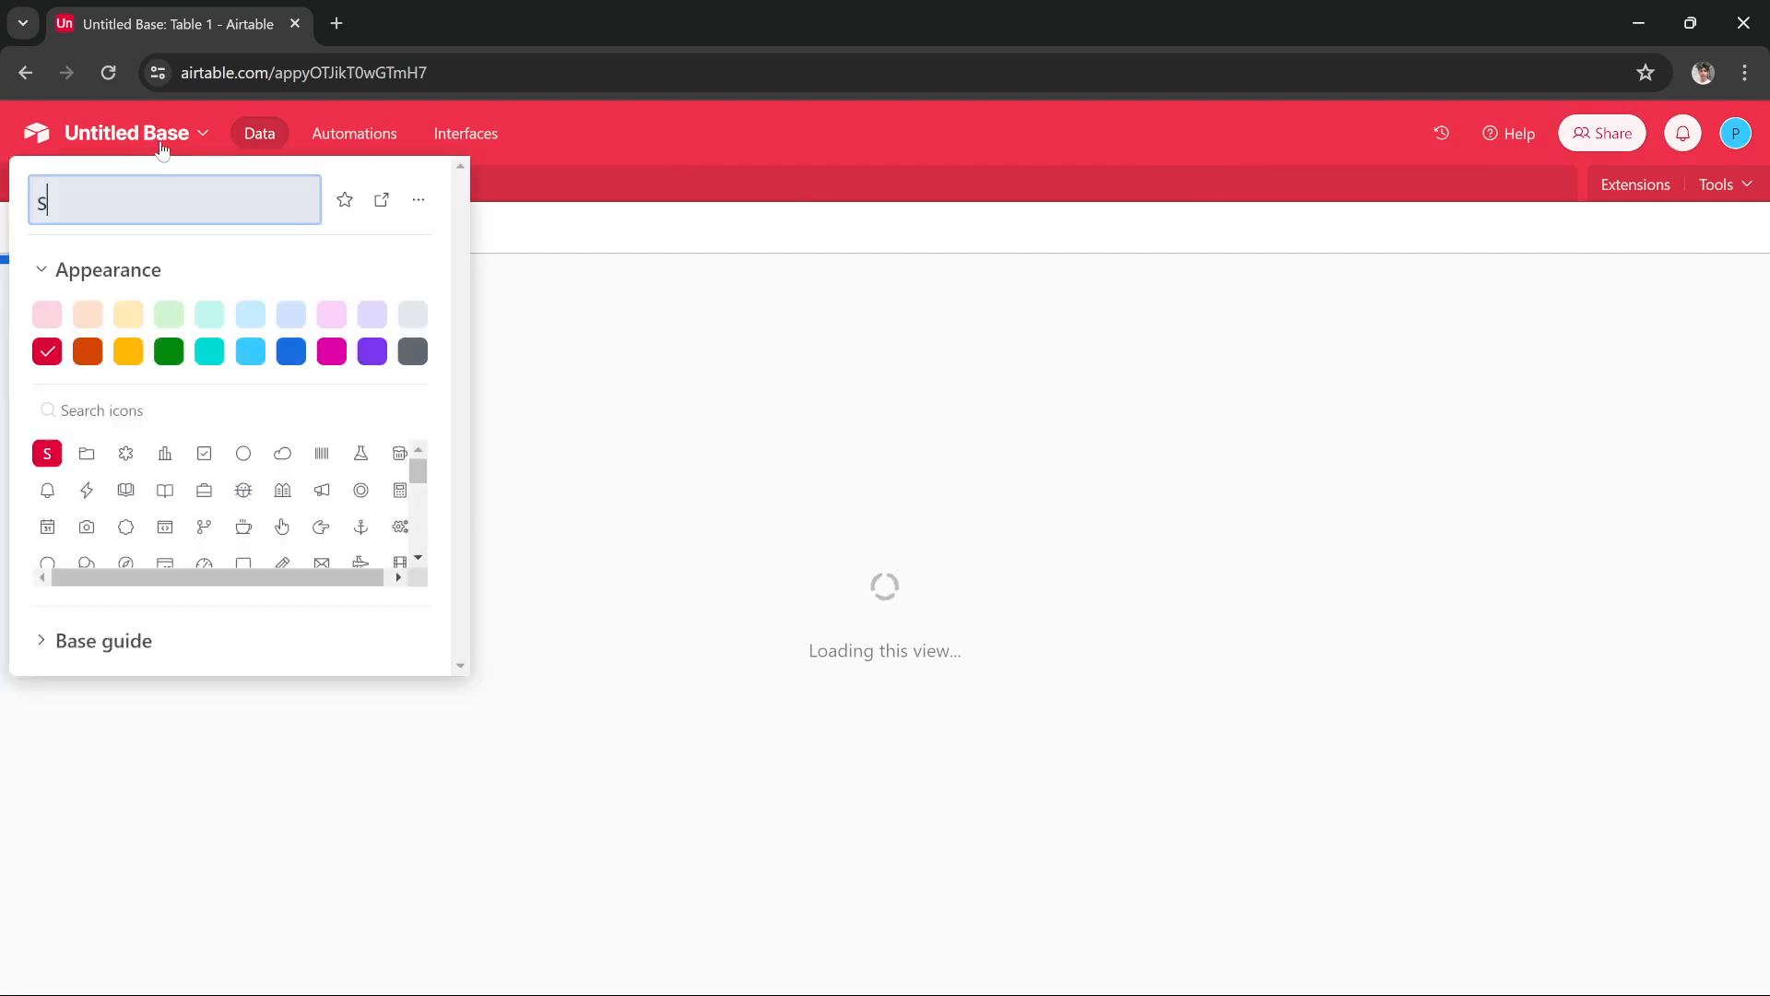
text(adsheet)
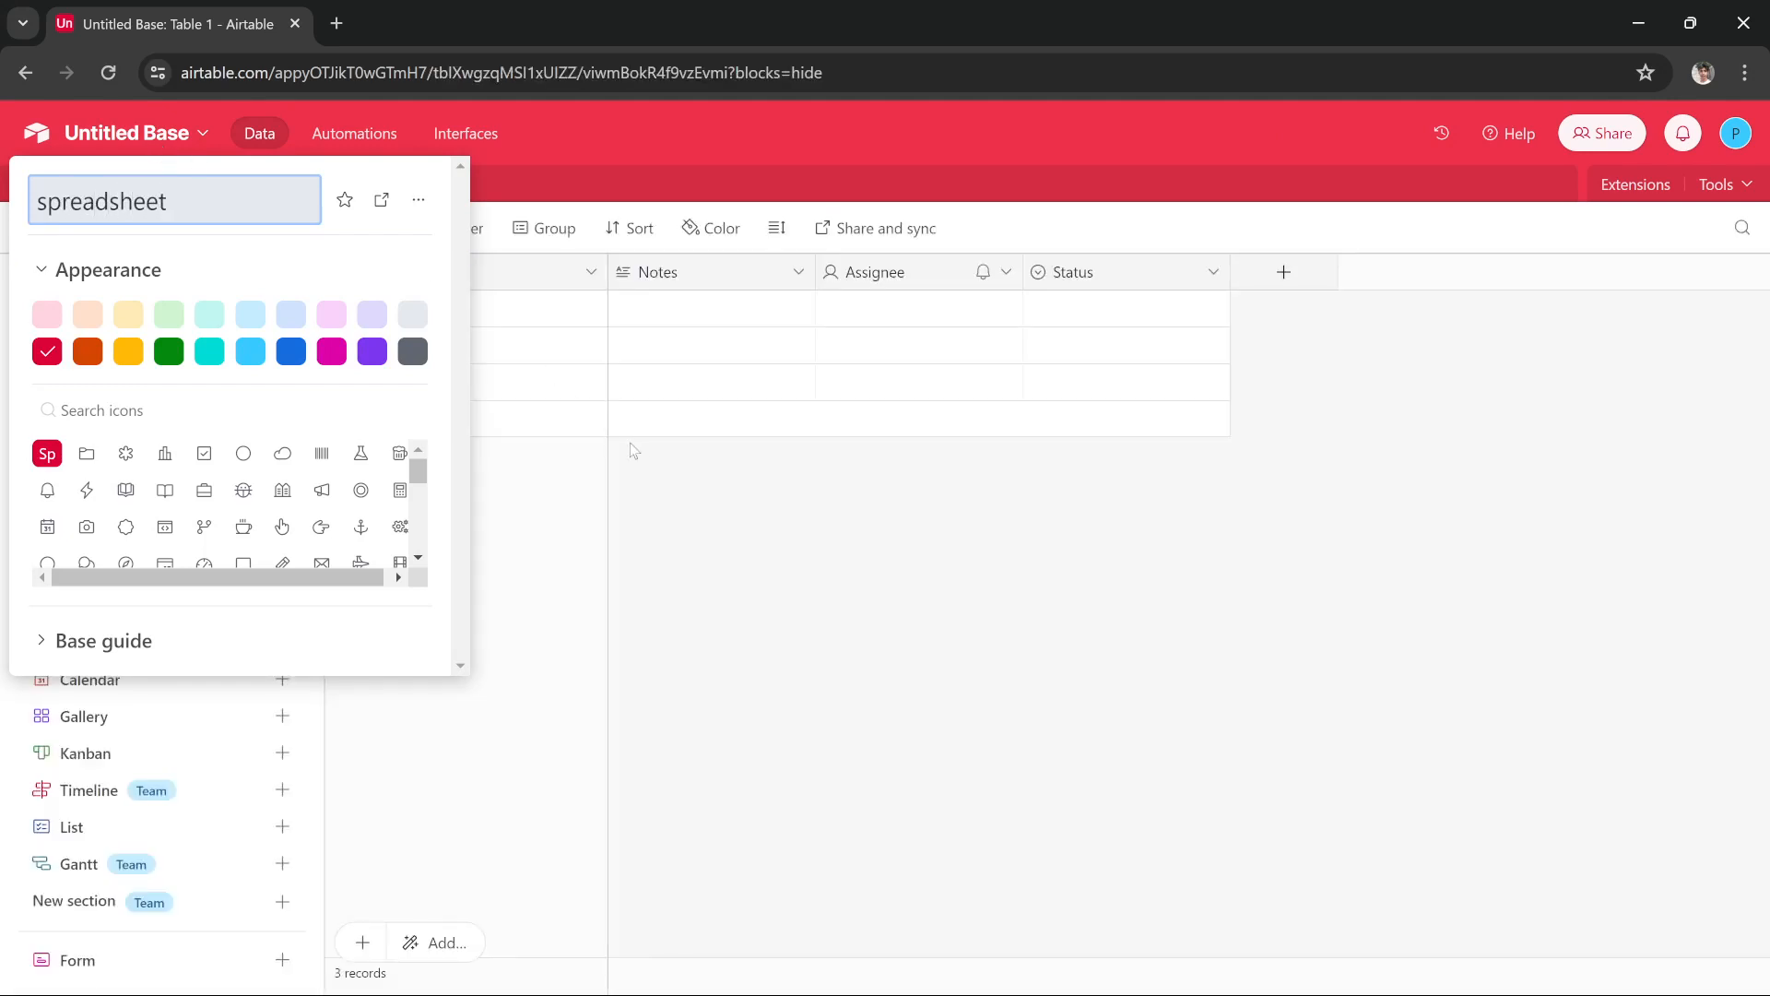
click(652, 457)
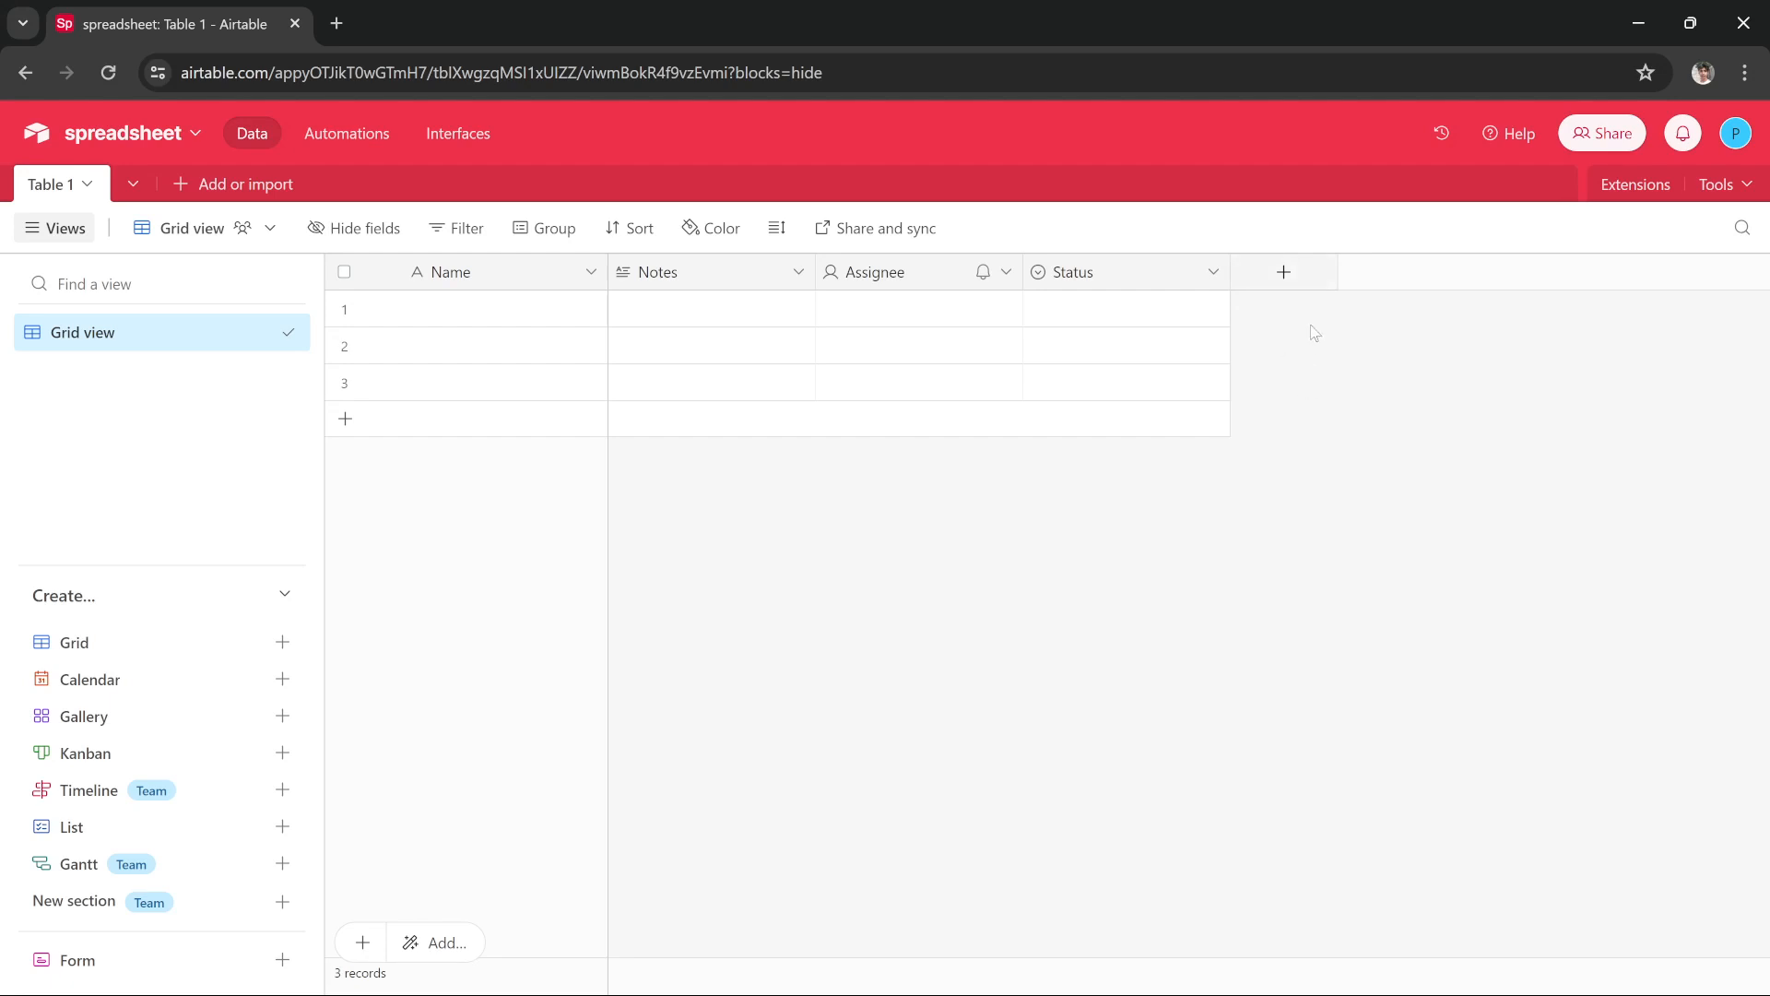
Step: Add a field of type Email named "Email" after the Status column of Table 1
click(1282, 277)
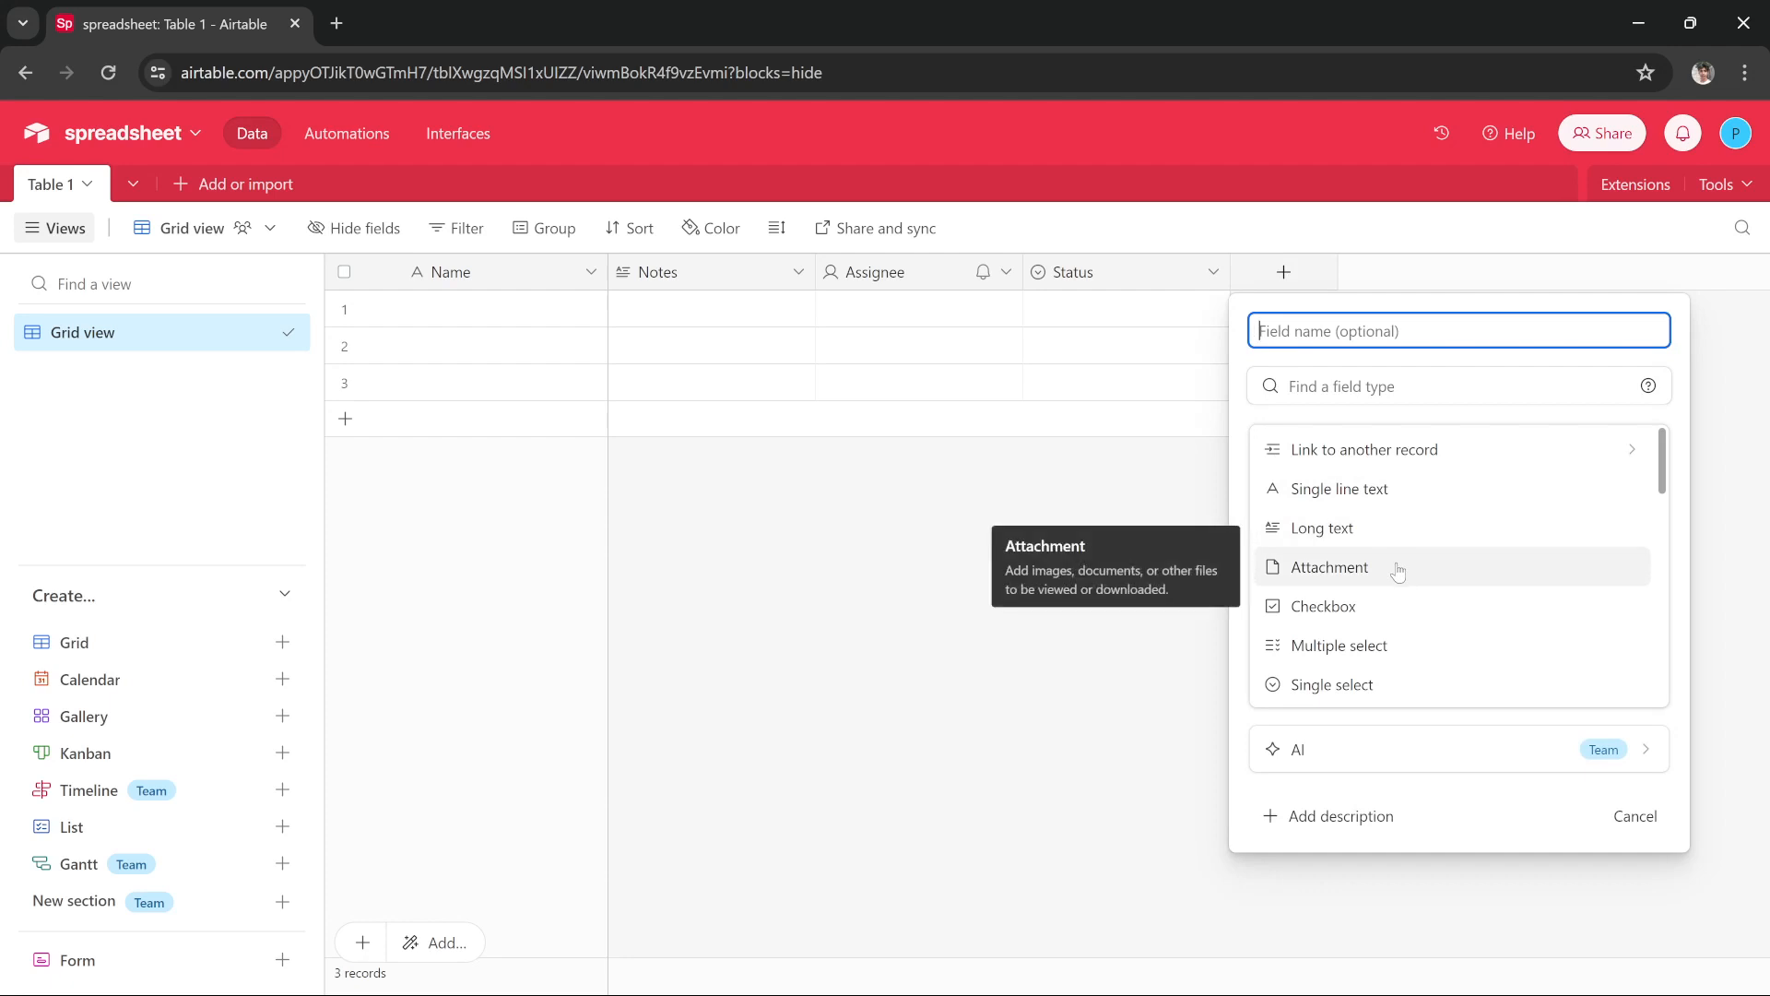
scroll(1399, 567, down, 3)
click(1371, 614)
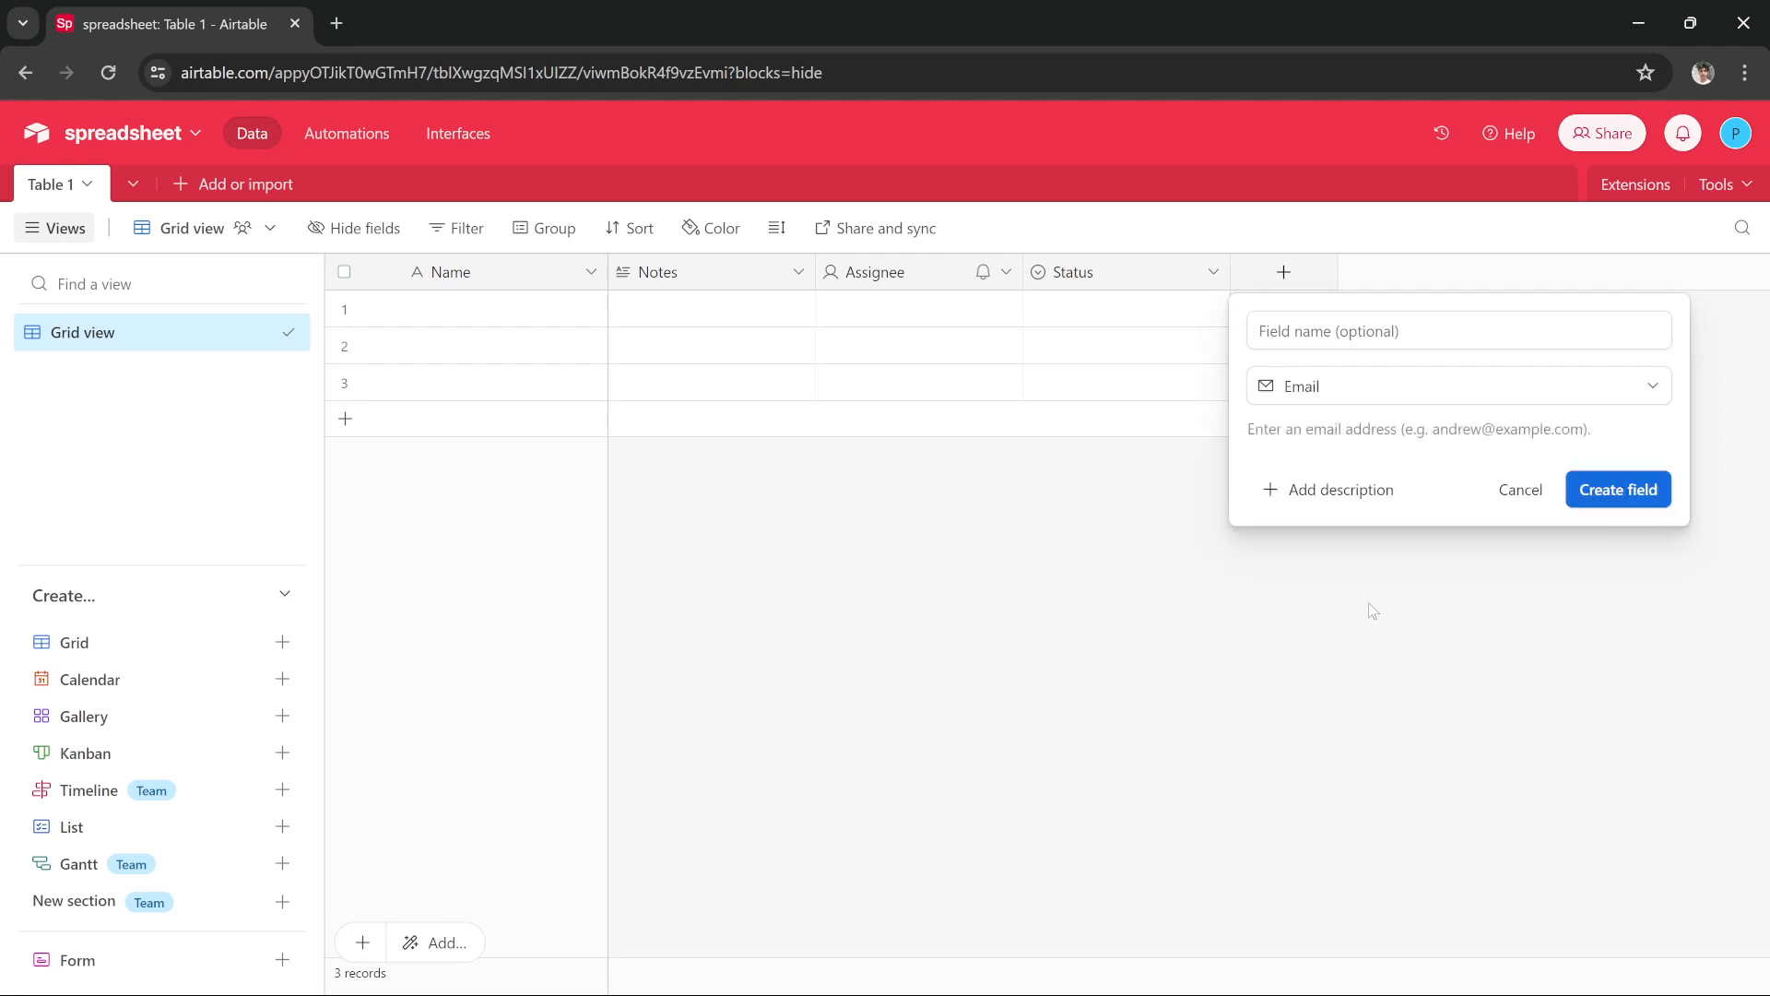
click(1316, 337)
text(Email)
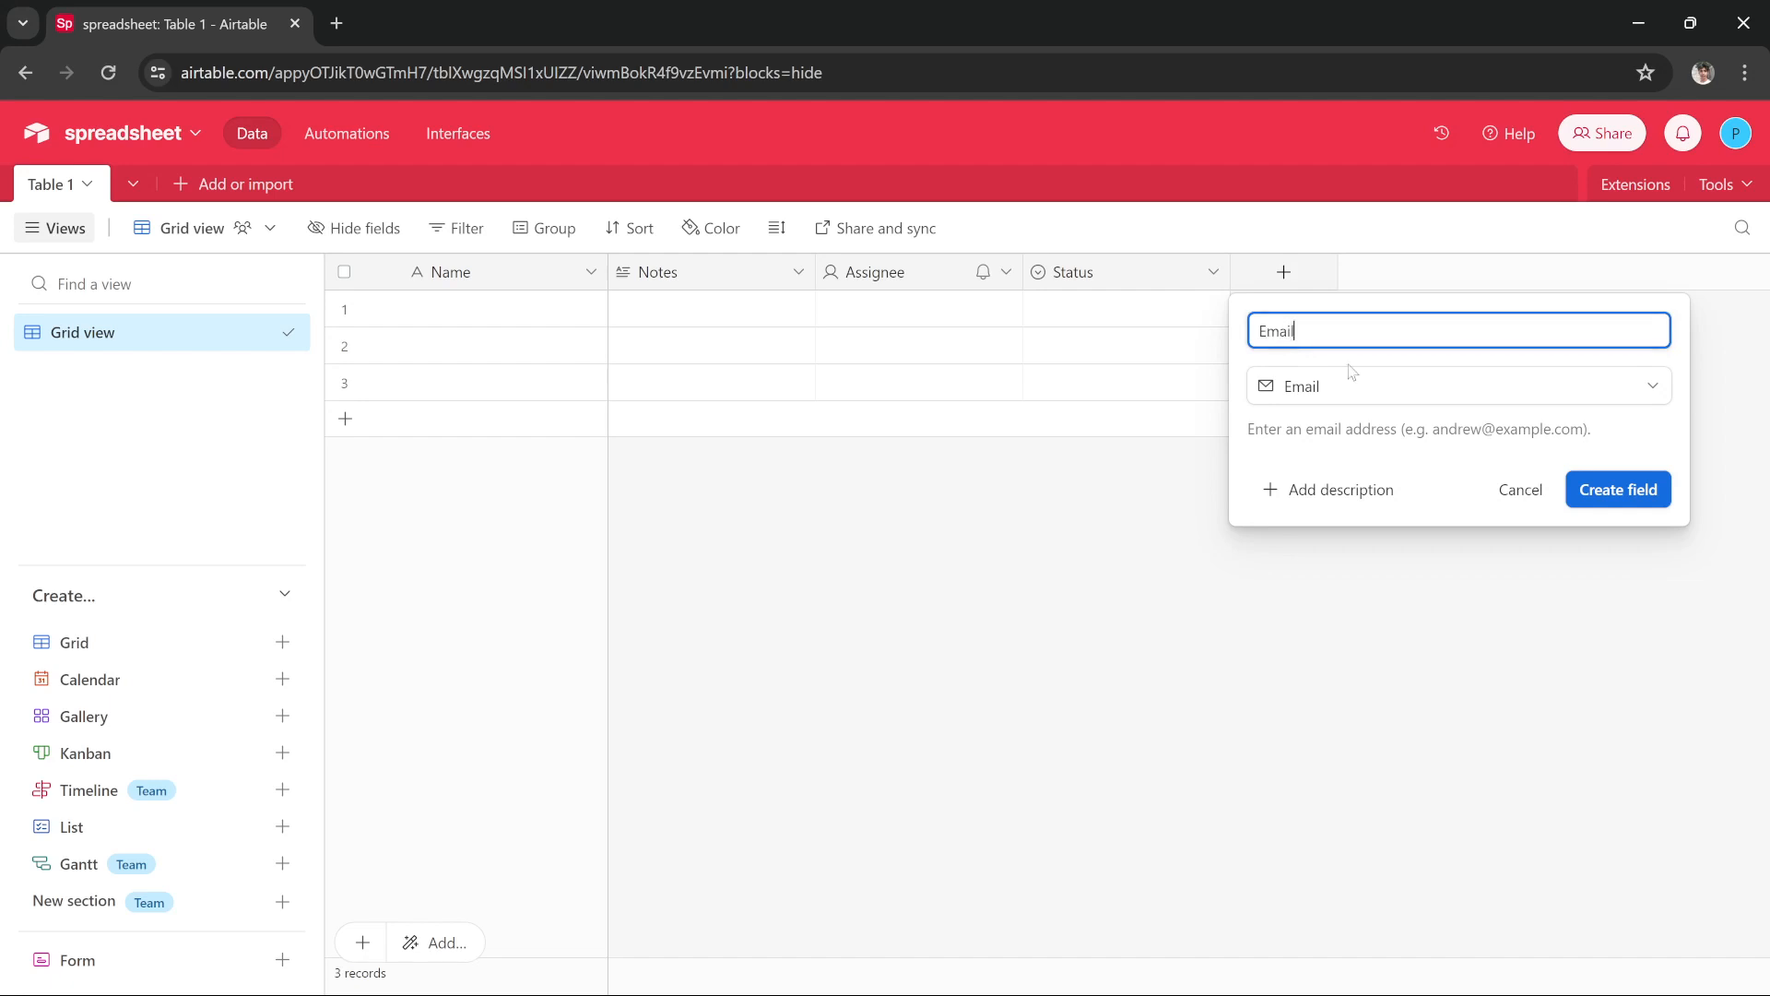
click(1618, 490)
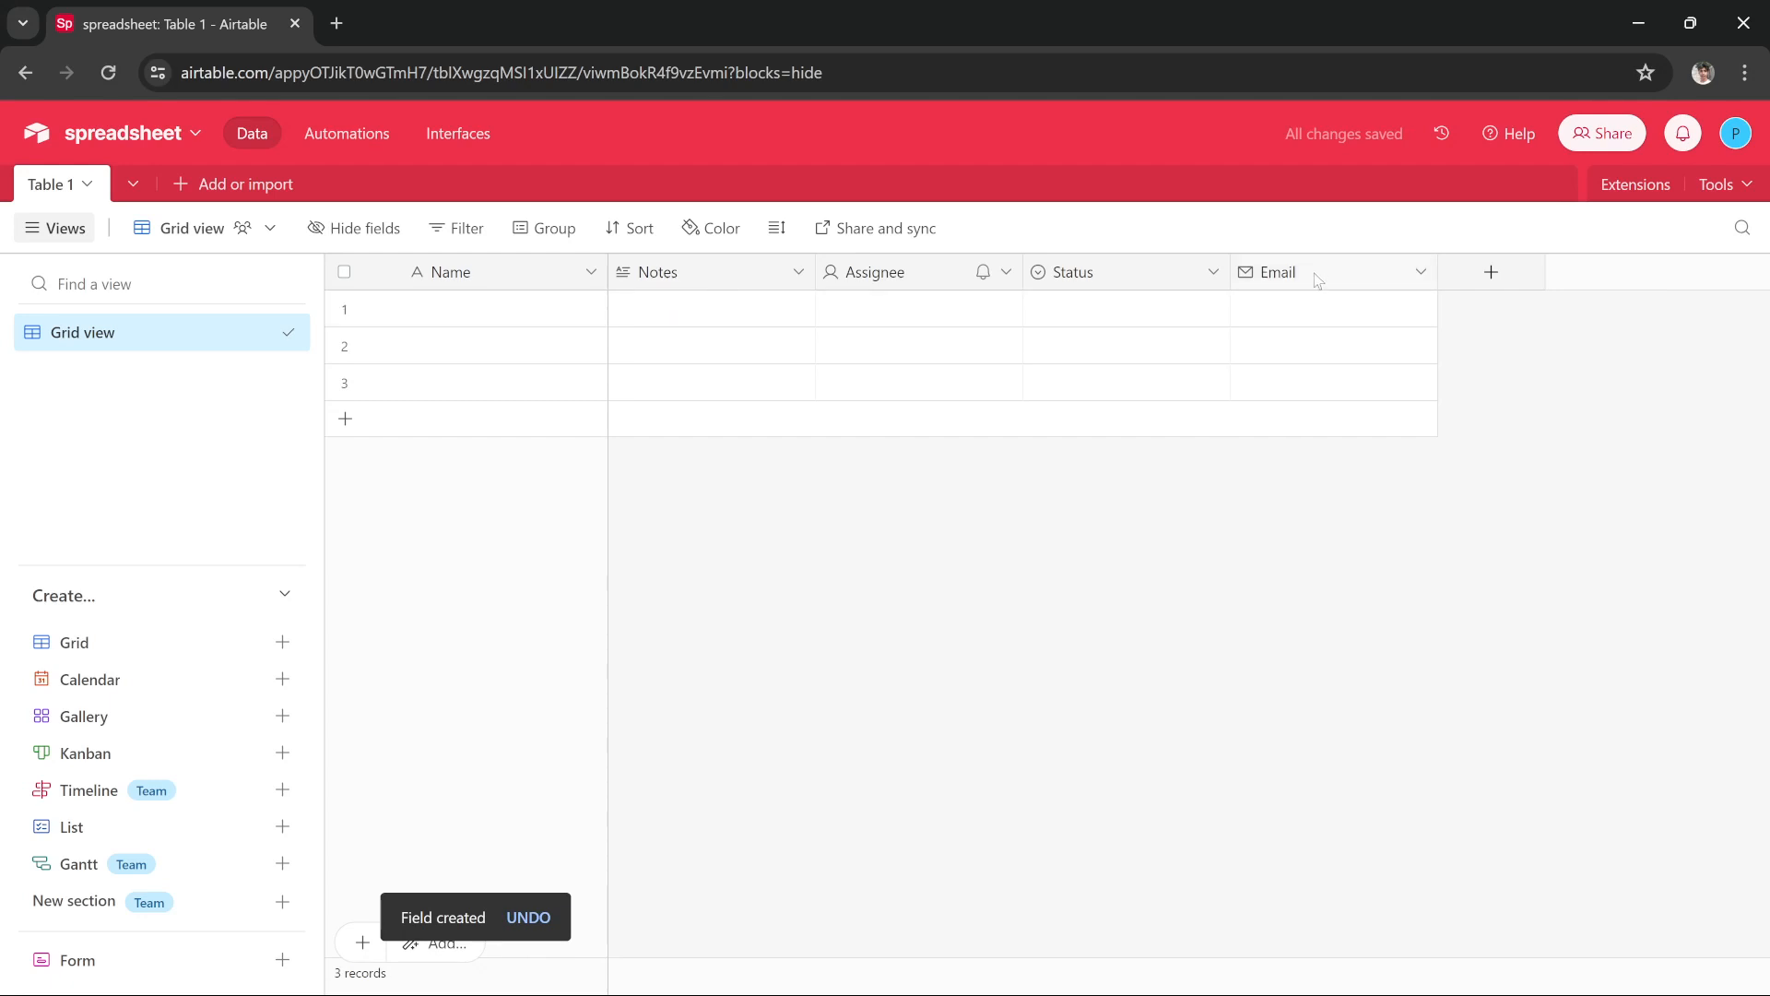
Step: Add a Phone number field named "number" after the Email column
click(1477, 274)
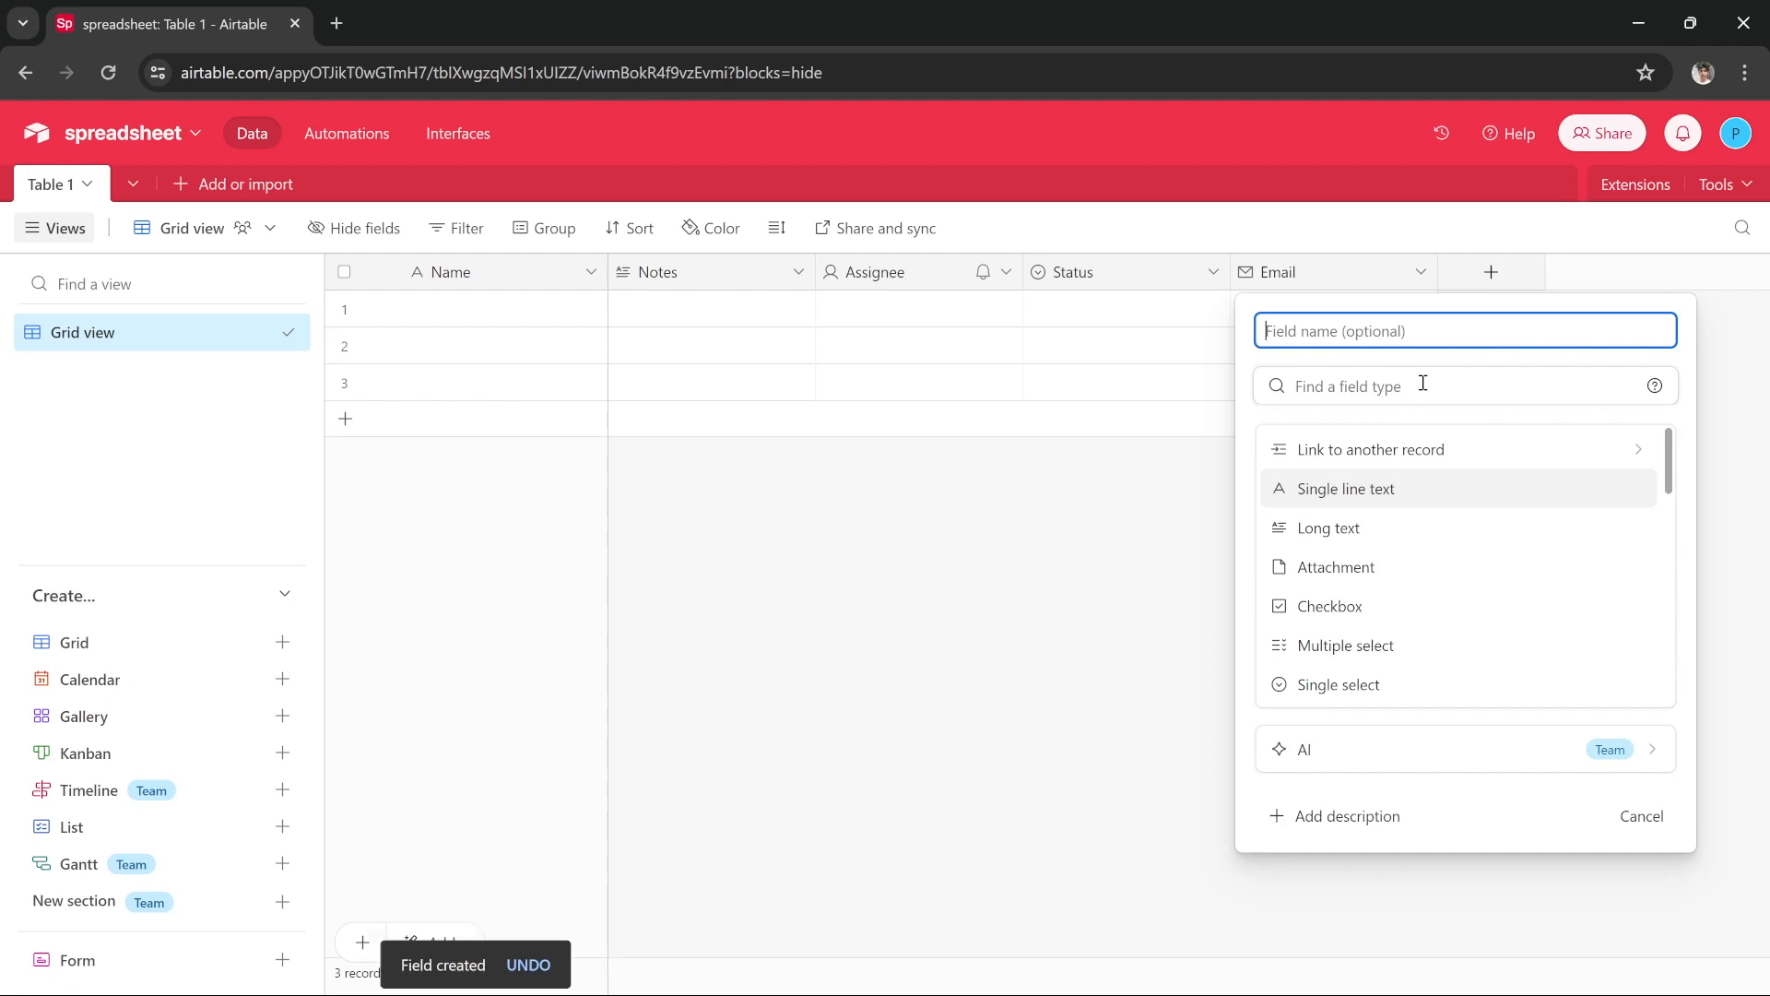
text(number)
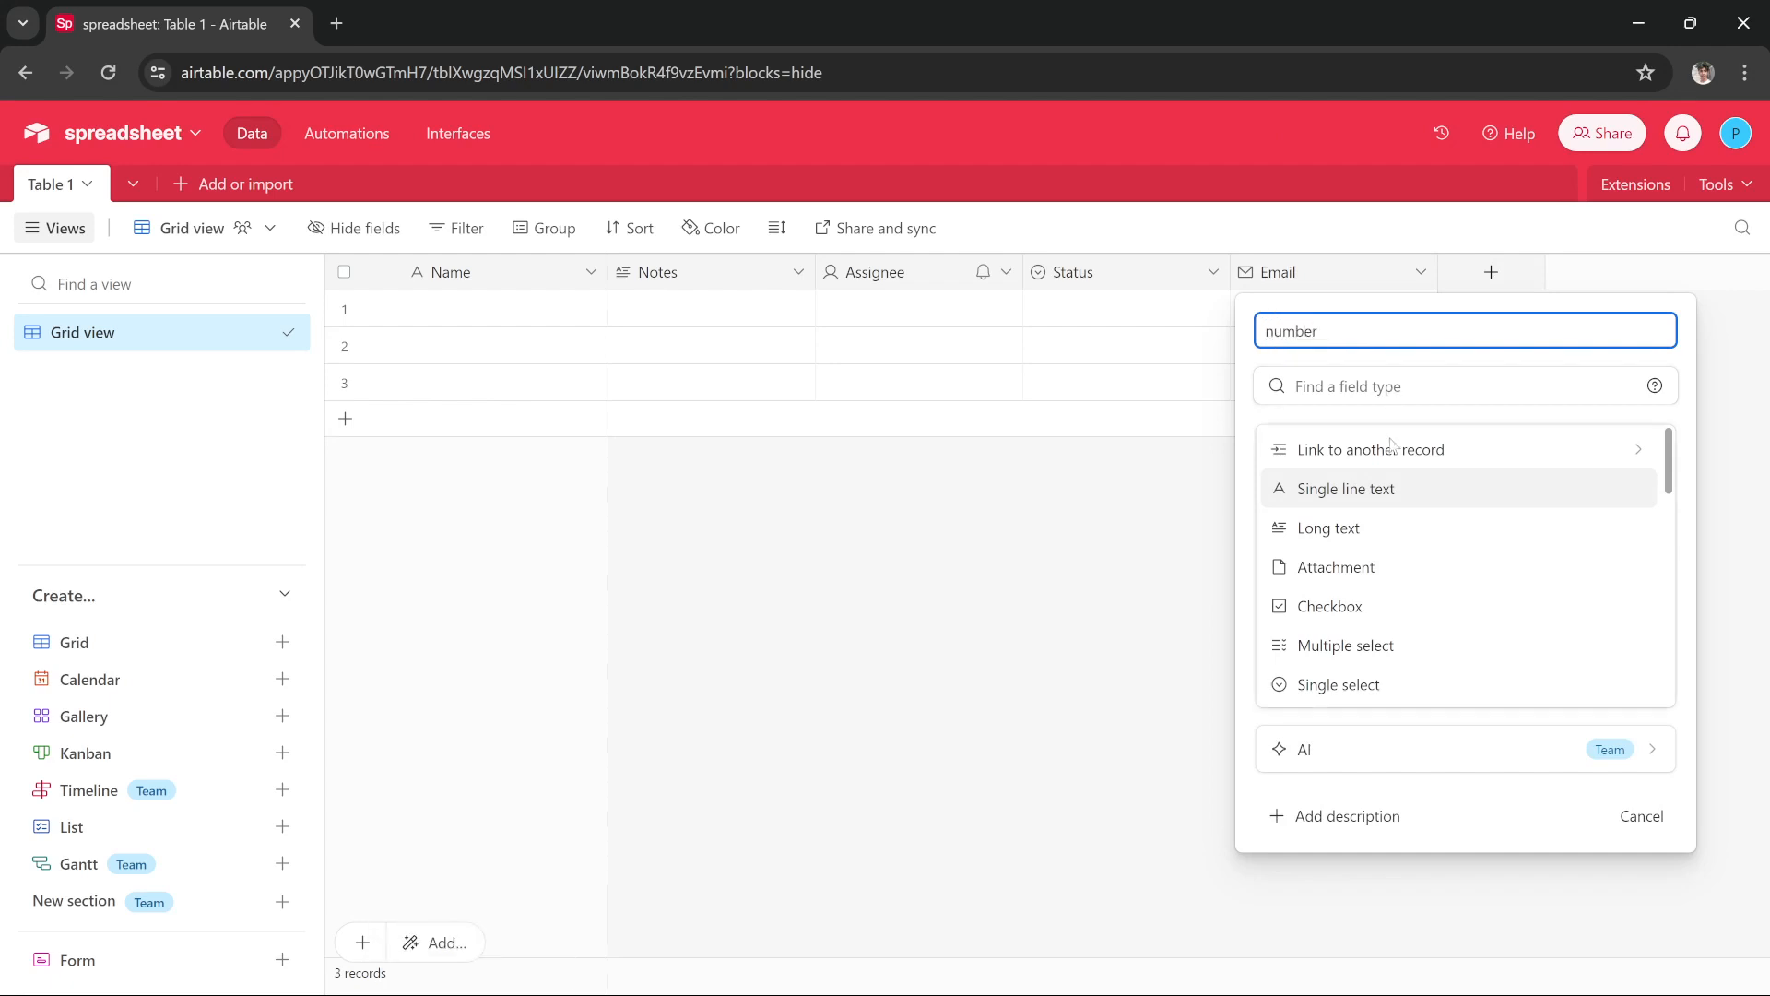
scroll(1392, 567, down, 3)
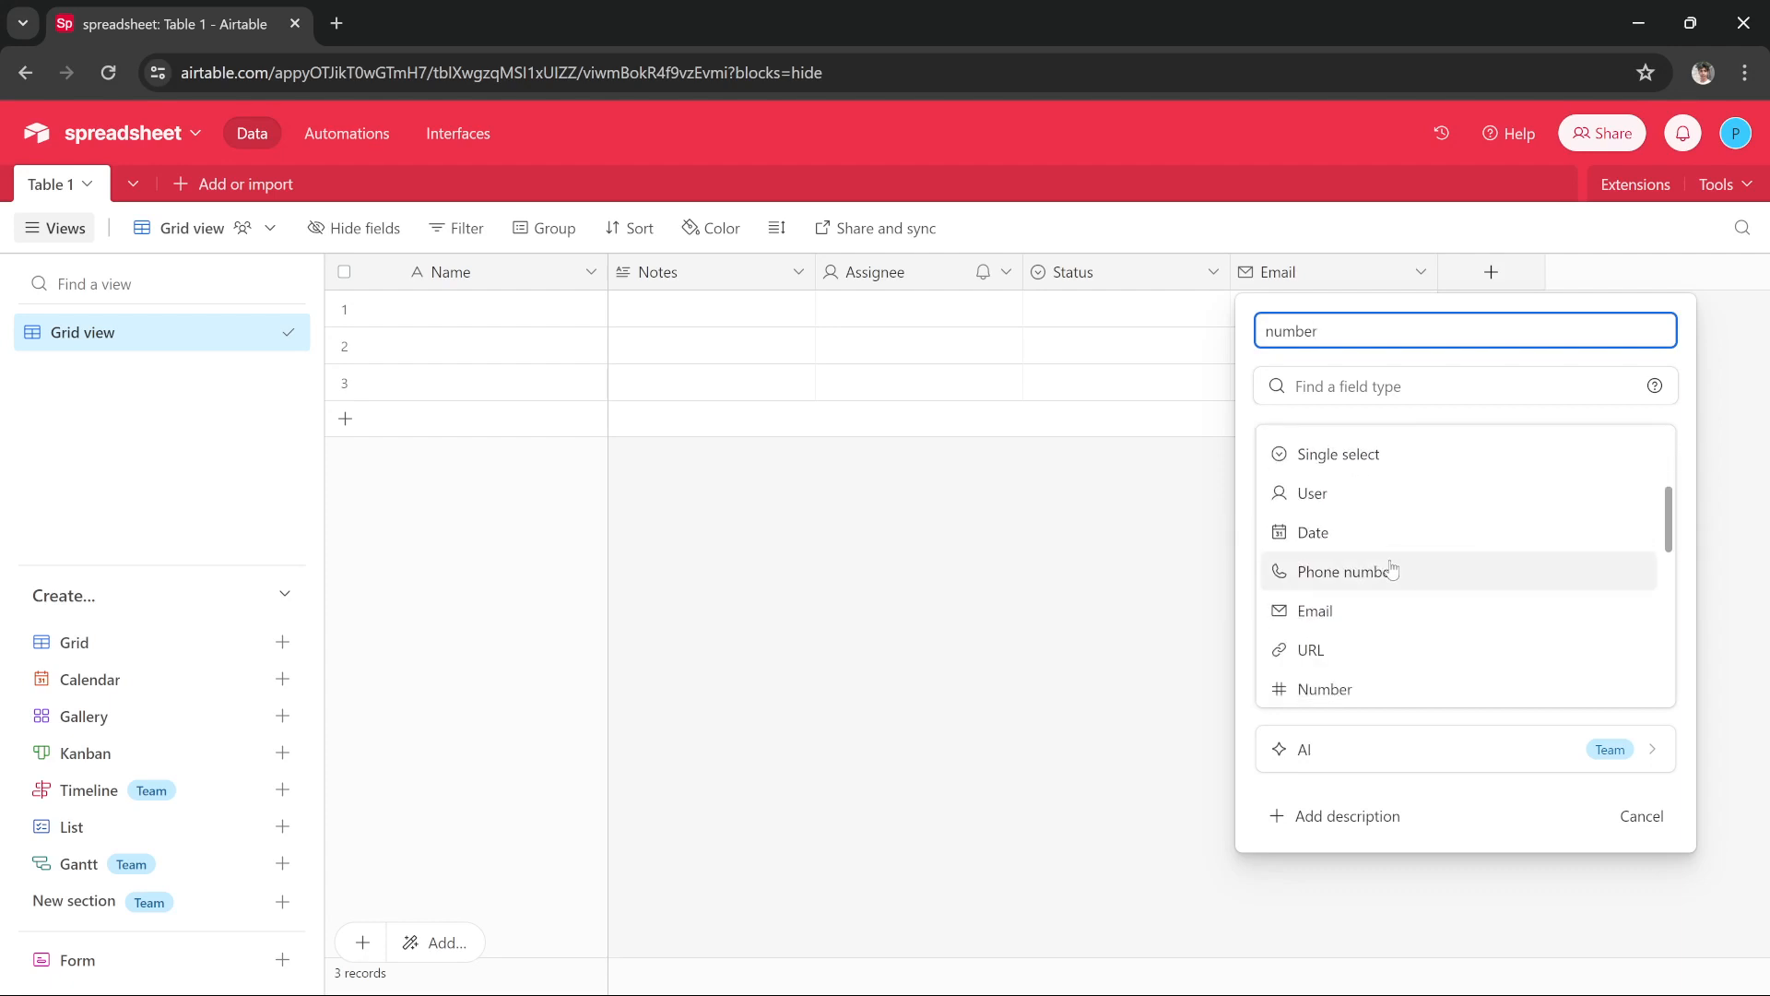
click(1365, 571)
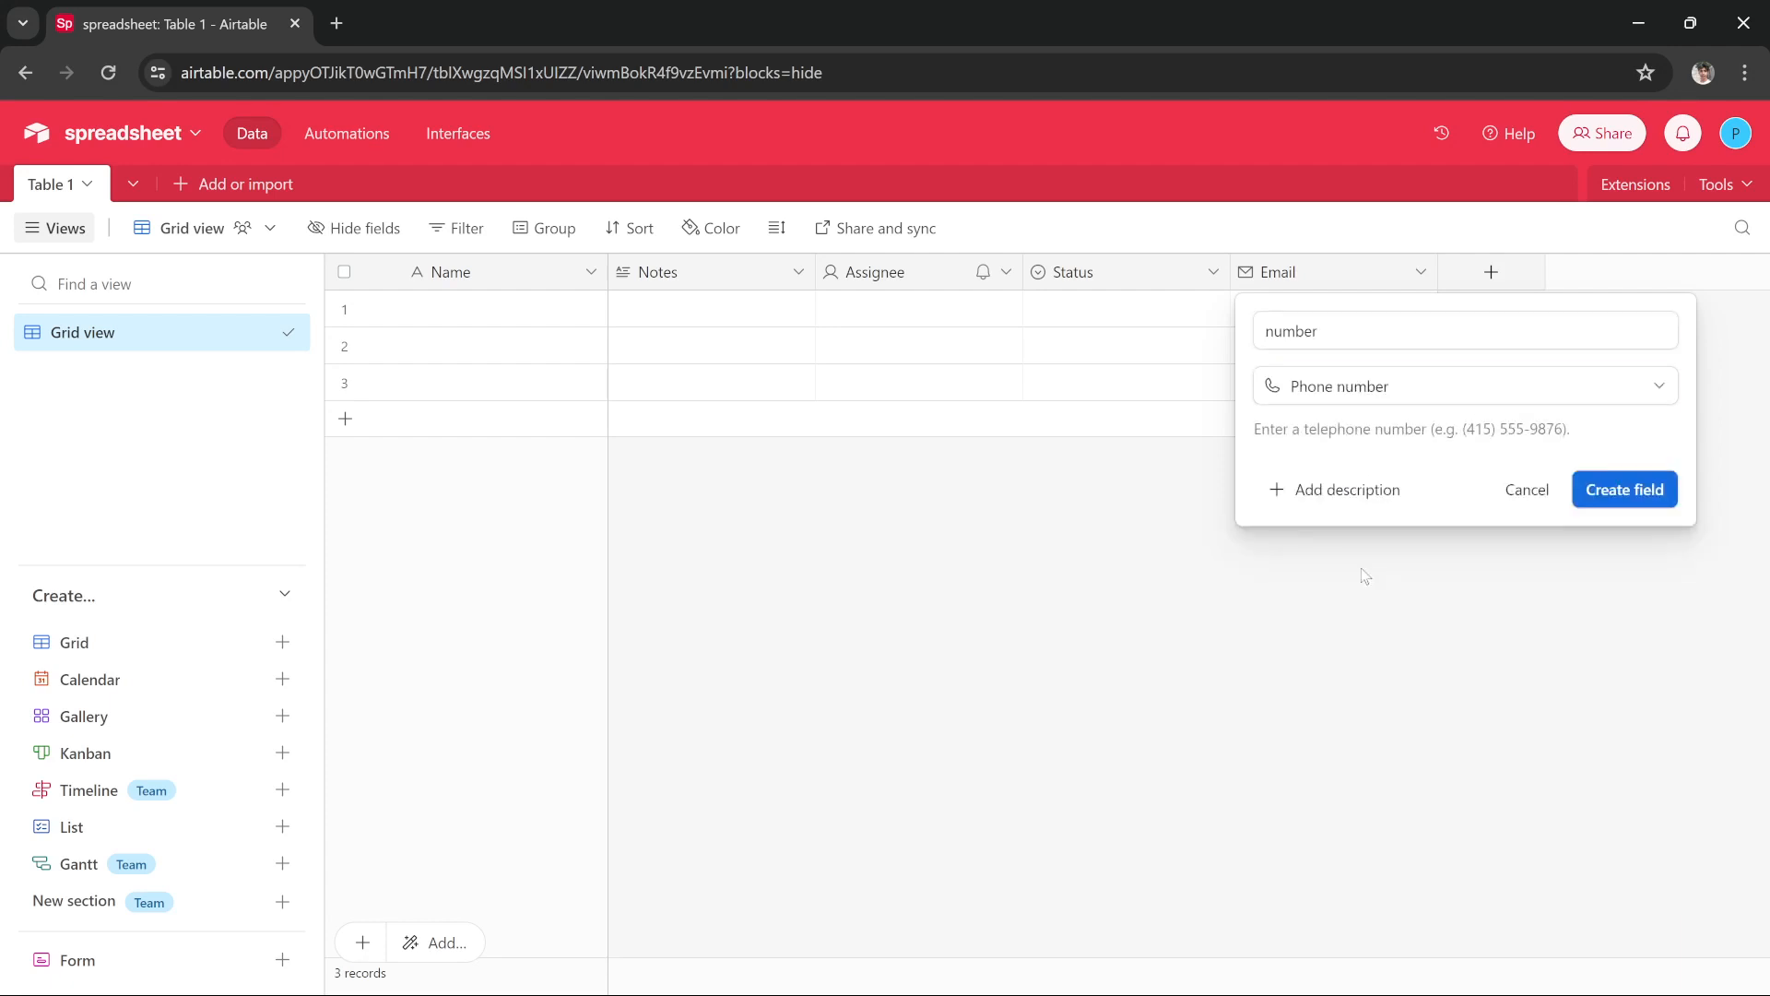
click(1623, 497)
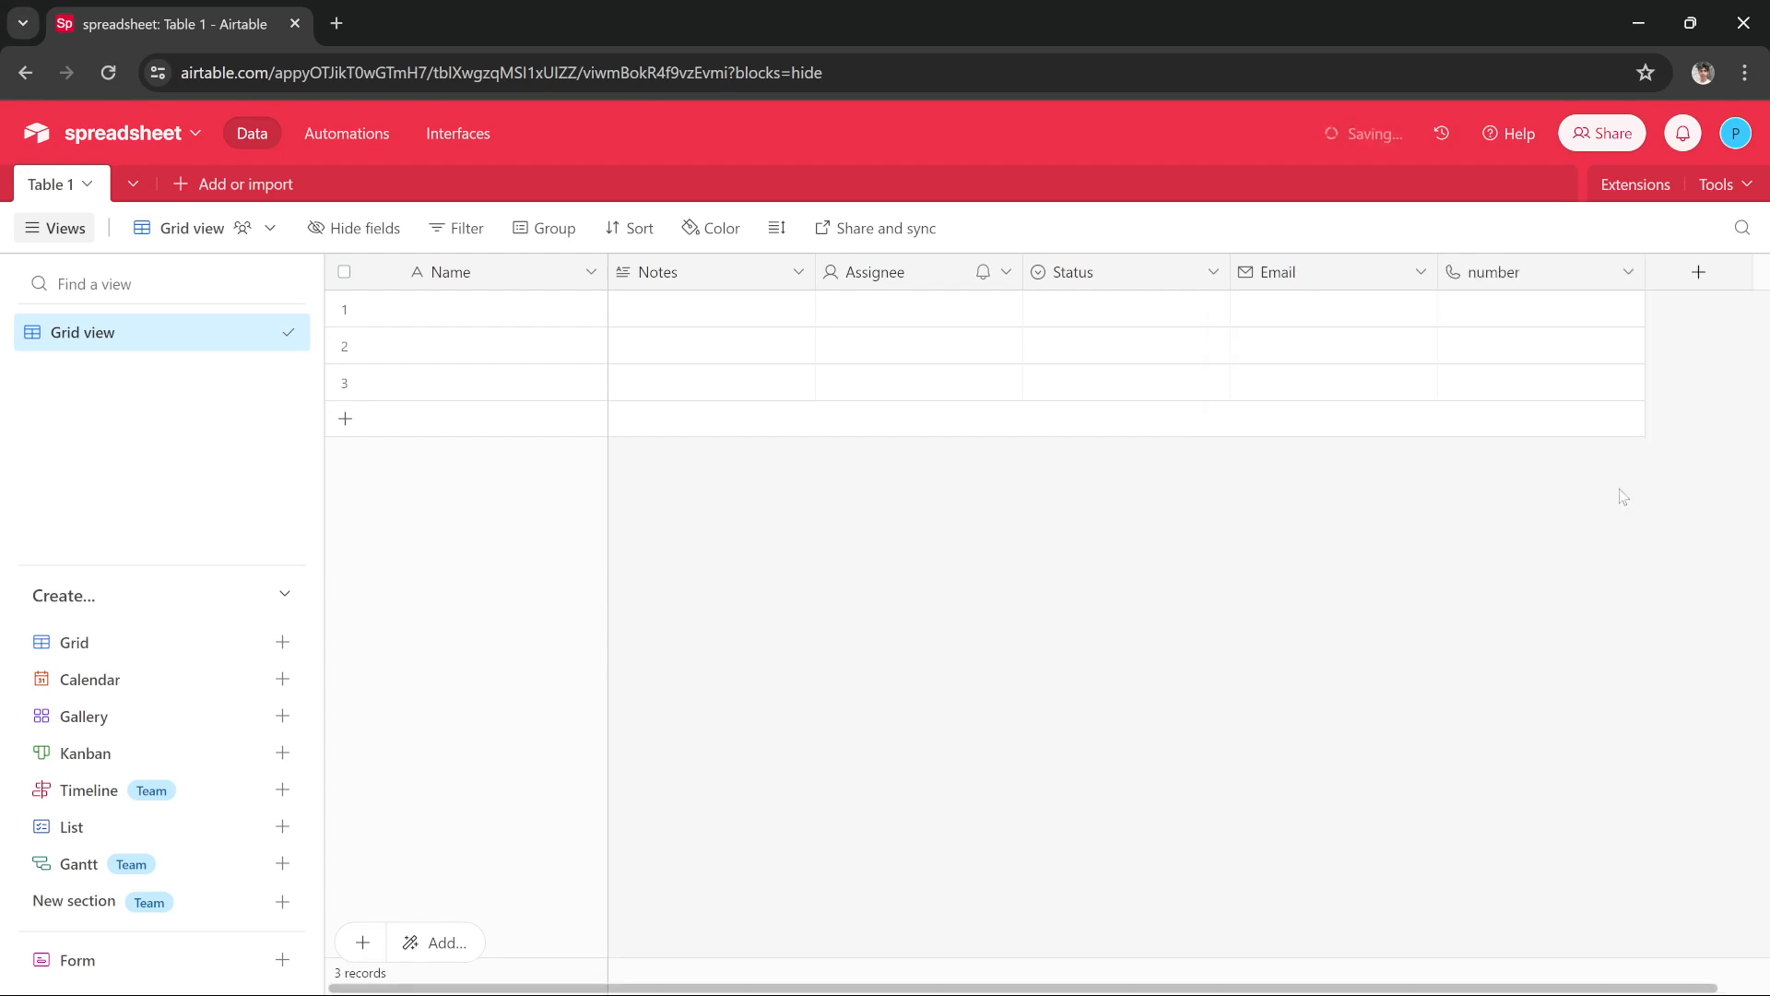
Step: Add a Long text field named "address" after the number column
click(1669, 278)
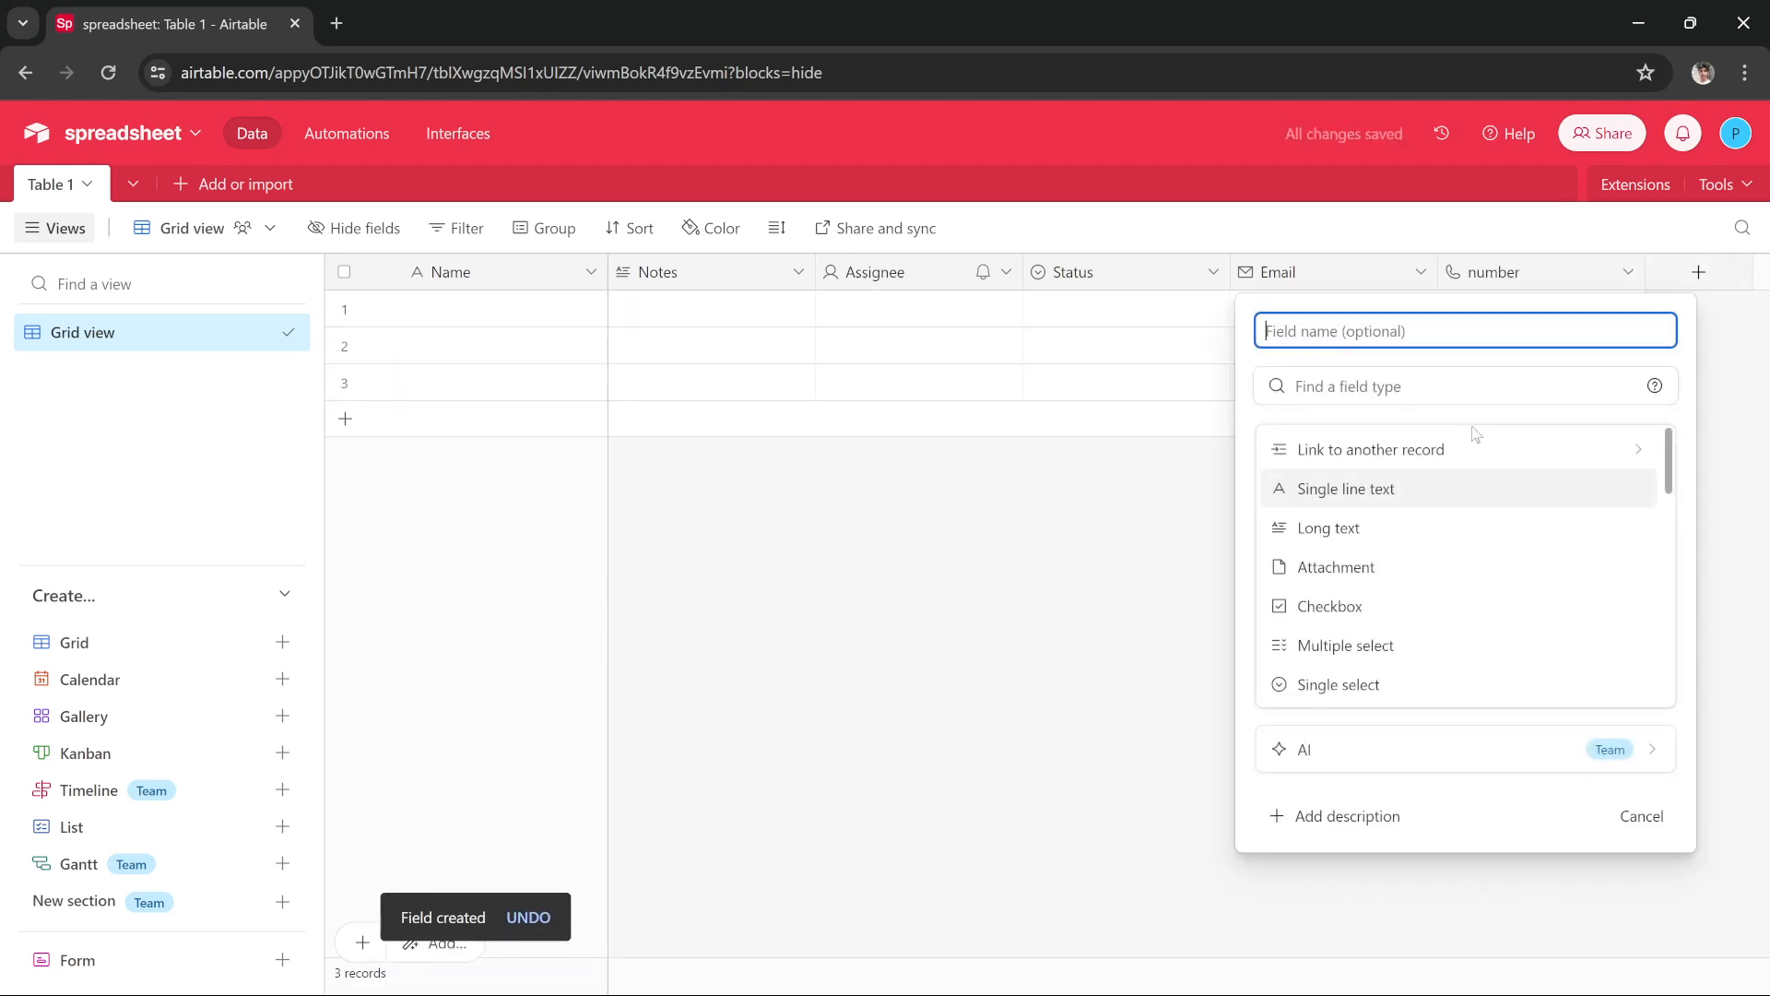
text(address)
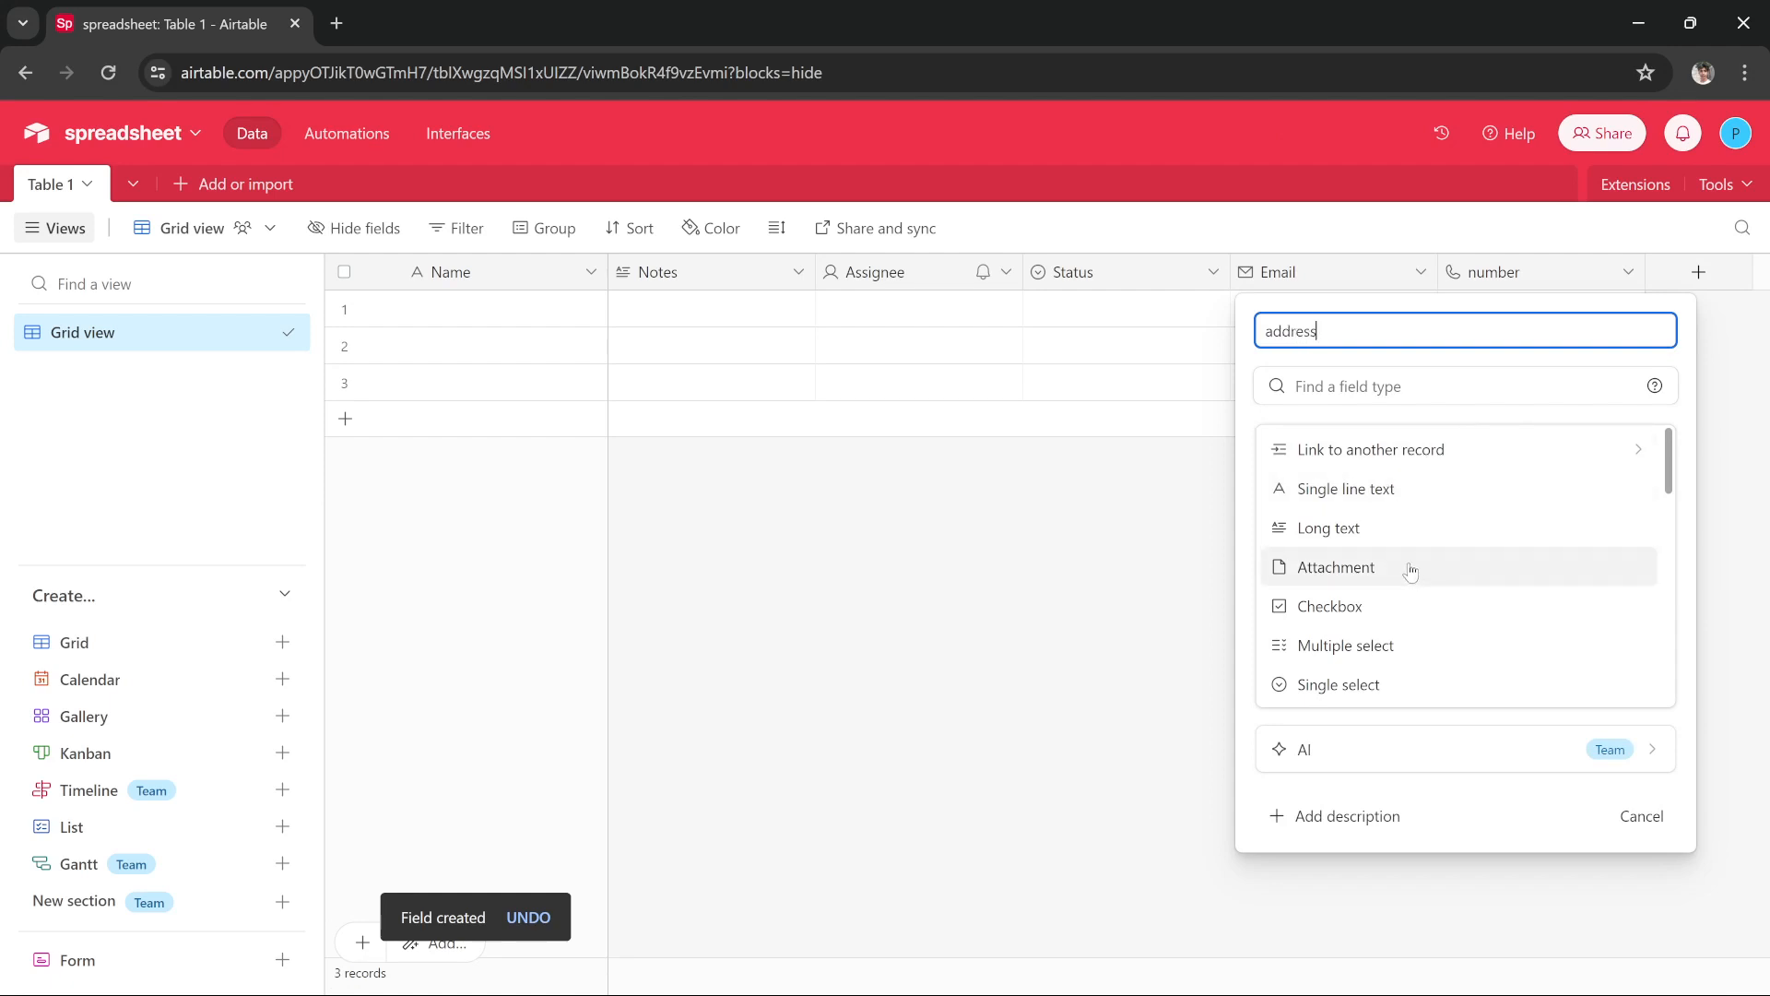
scroll(1410, 570, down, 1)
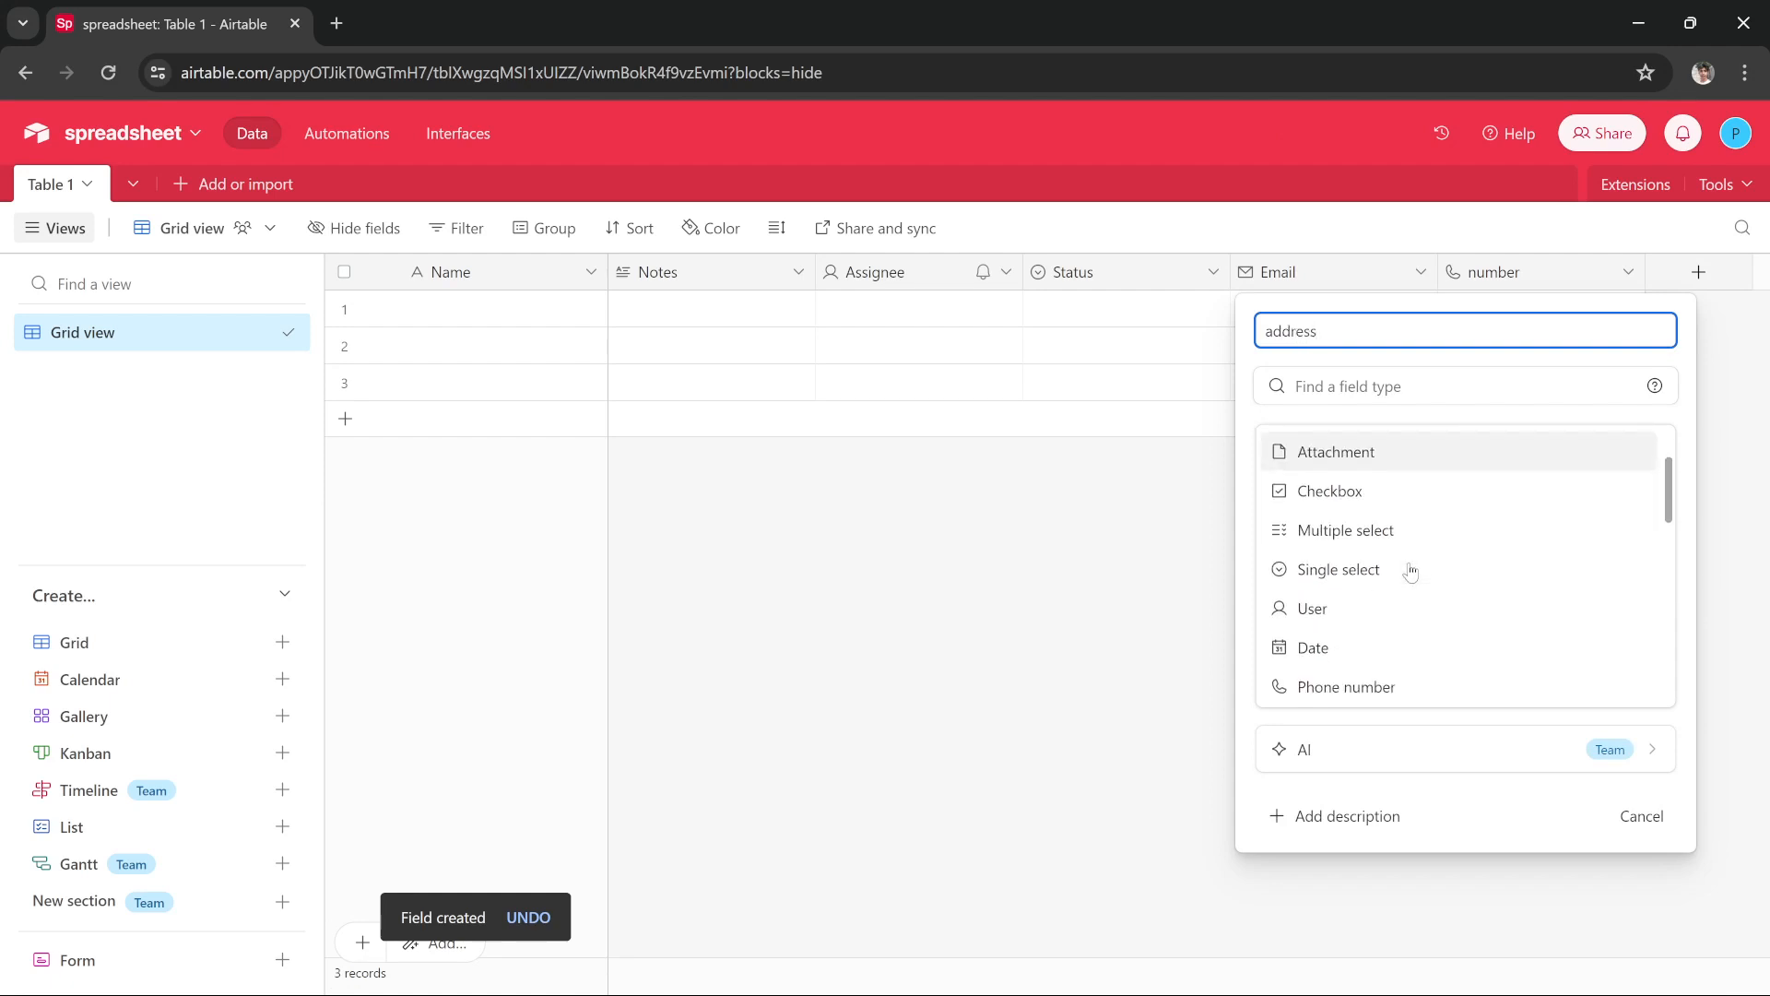
scroll(1410, 567, up, 1)
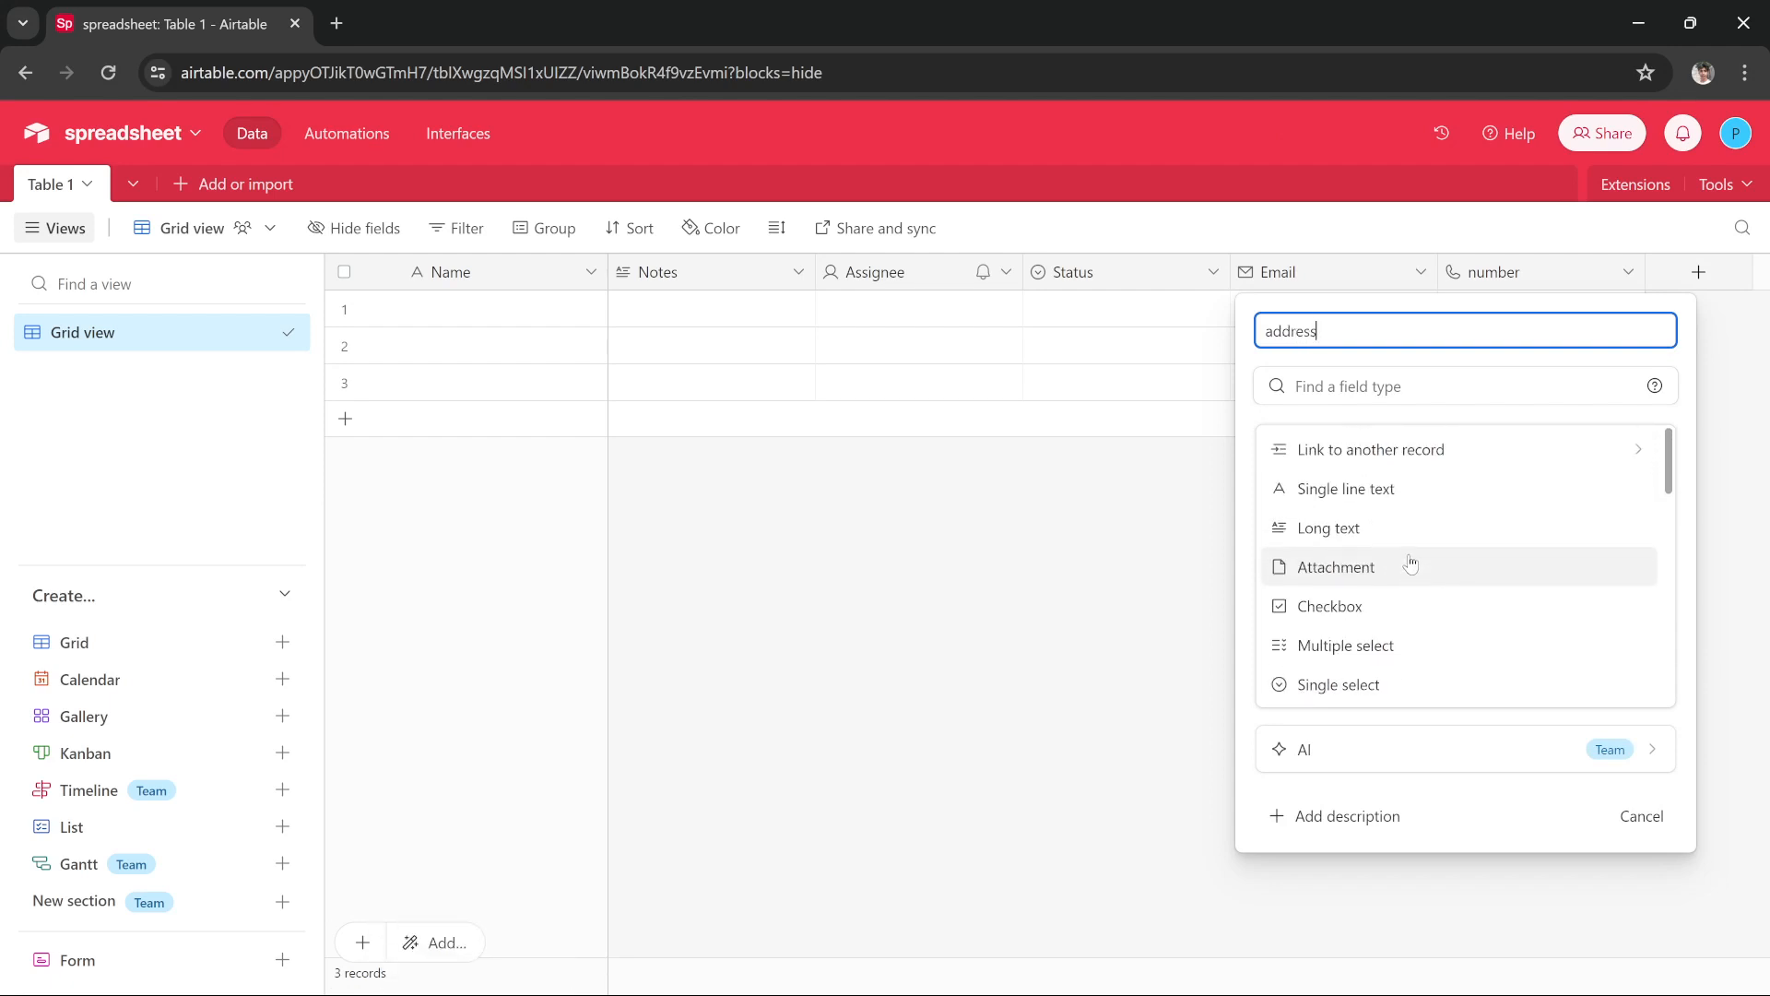
click(1359, 527)
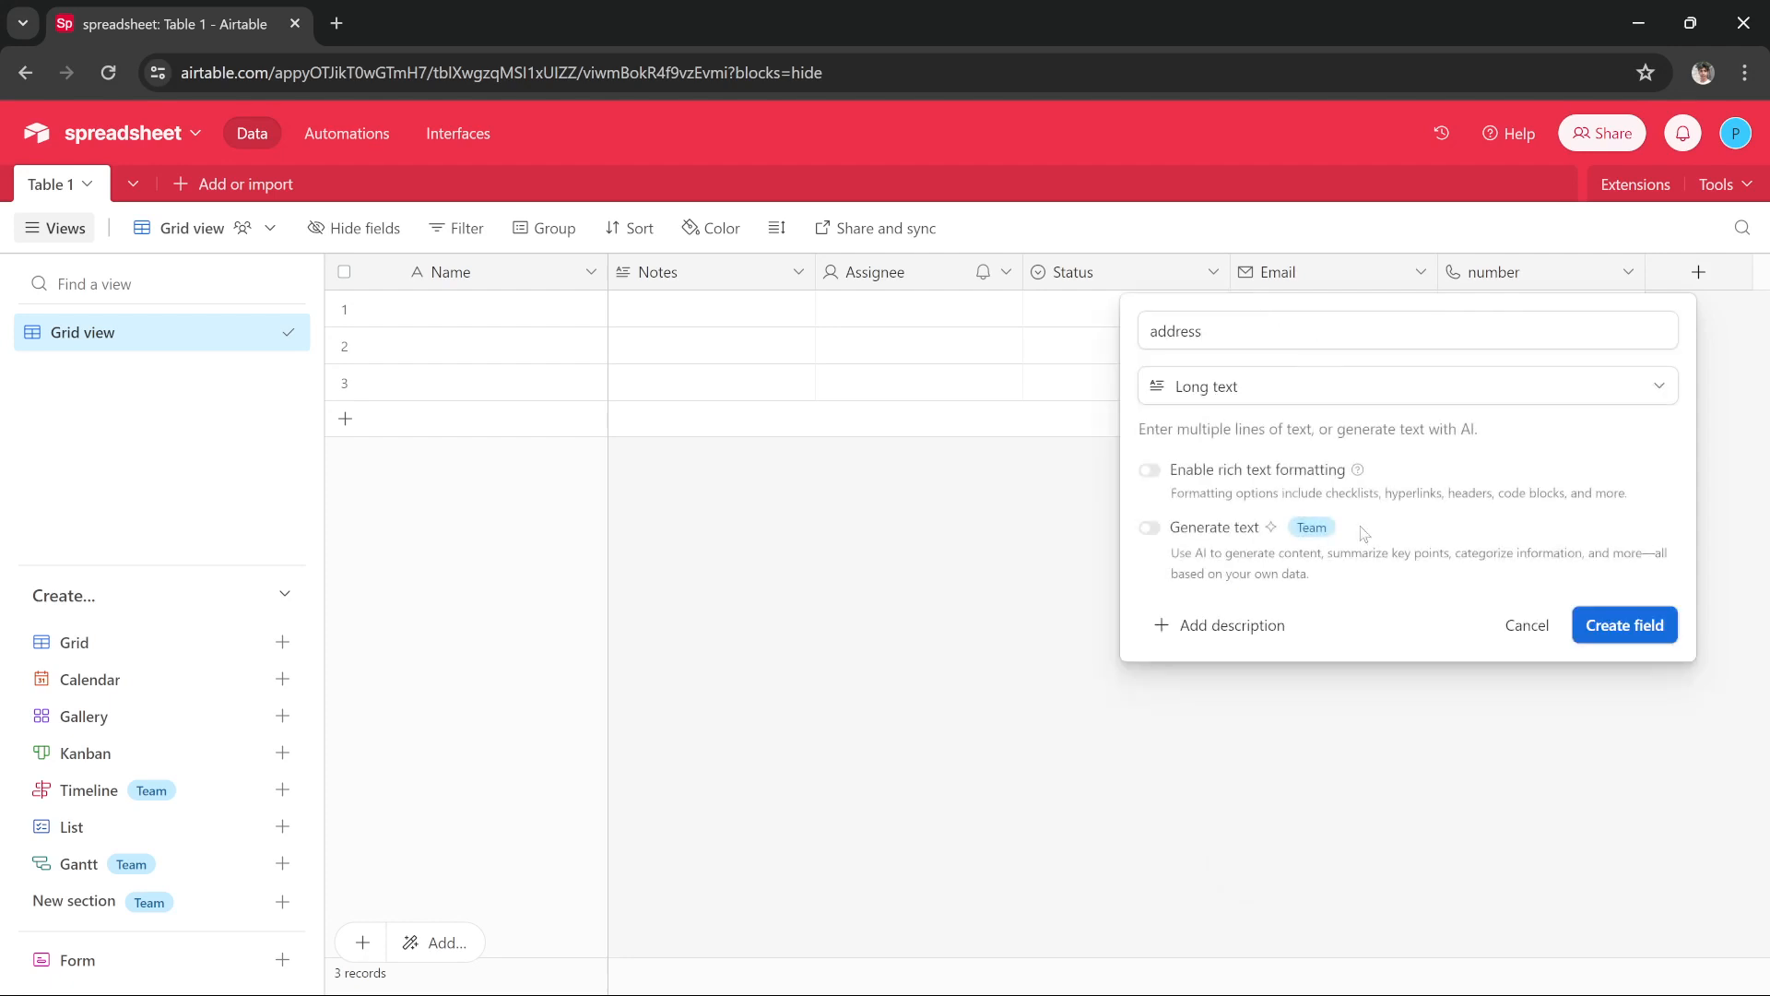
click(1608, 630)
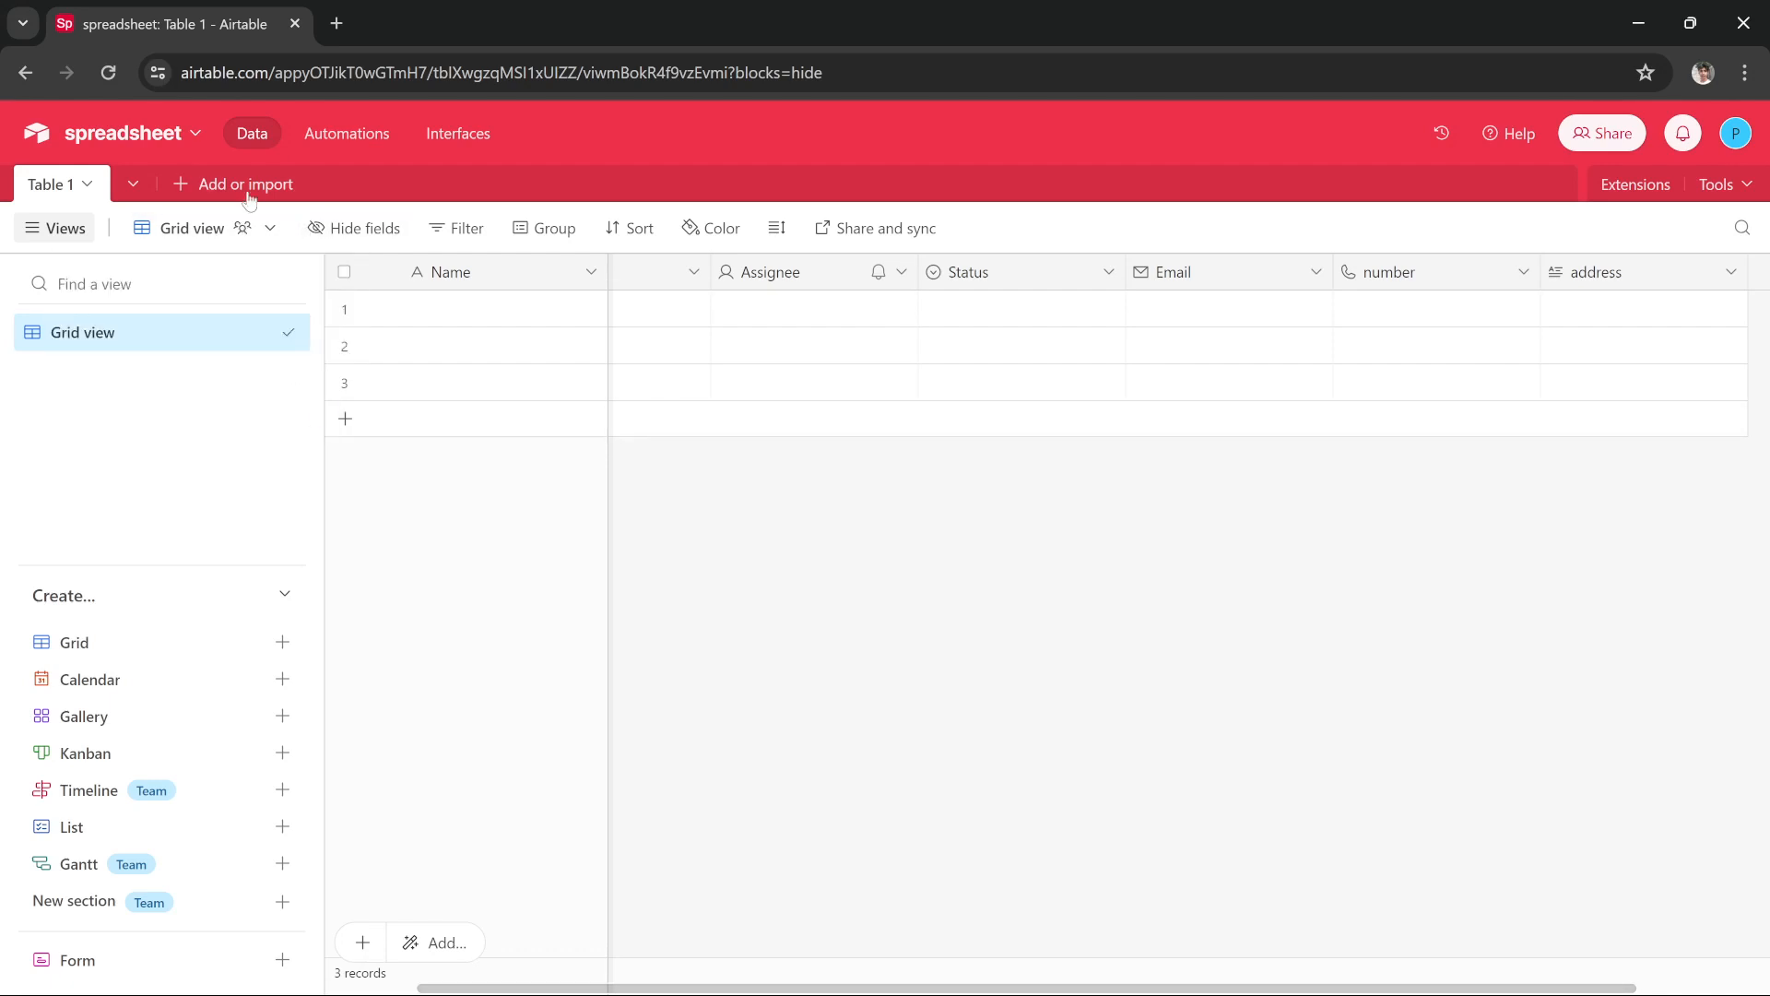
click(286, 187)
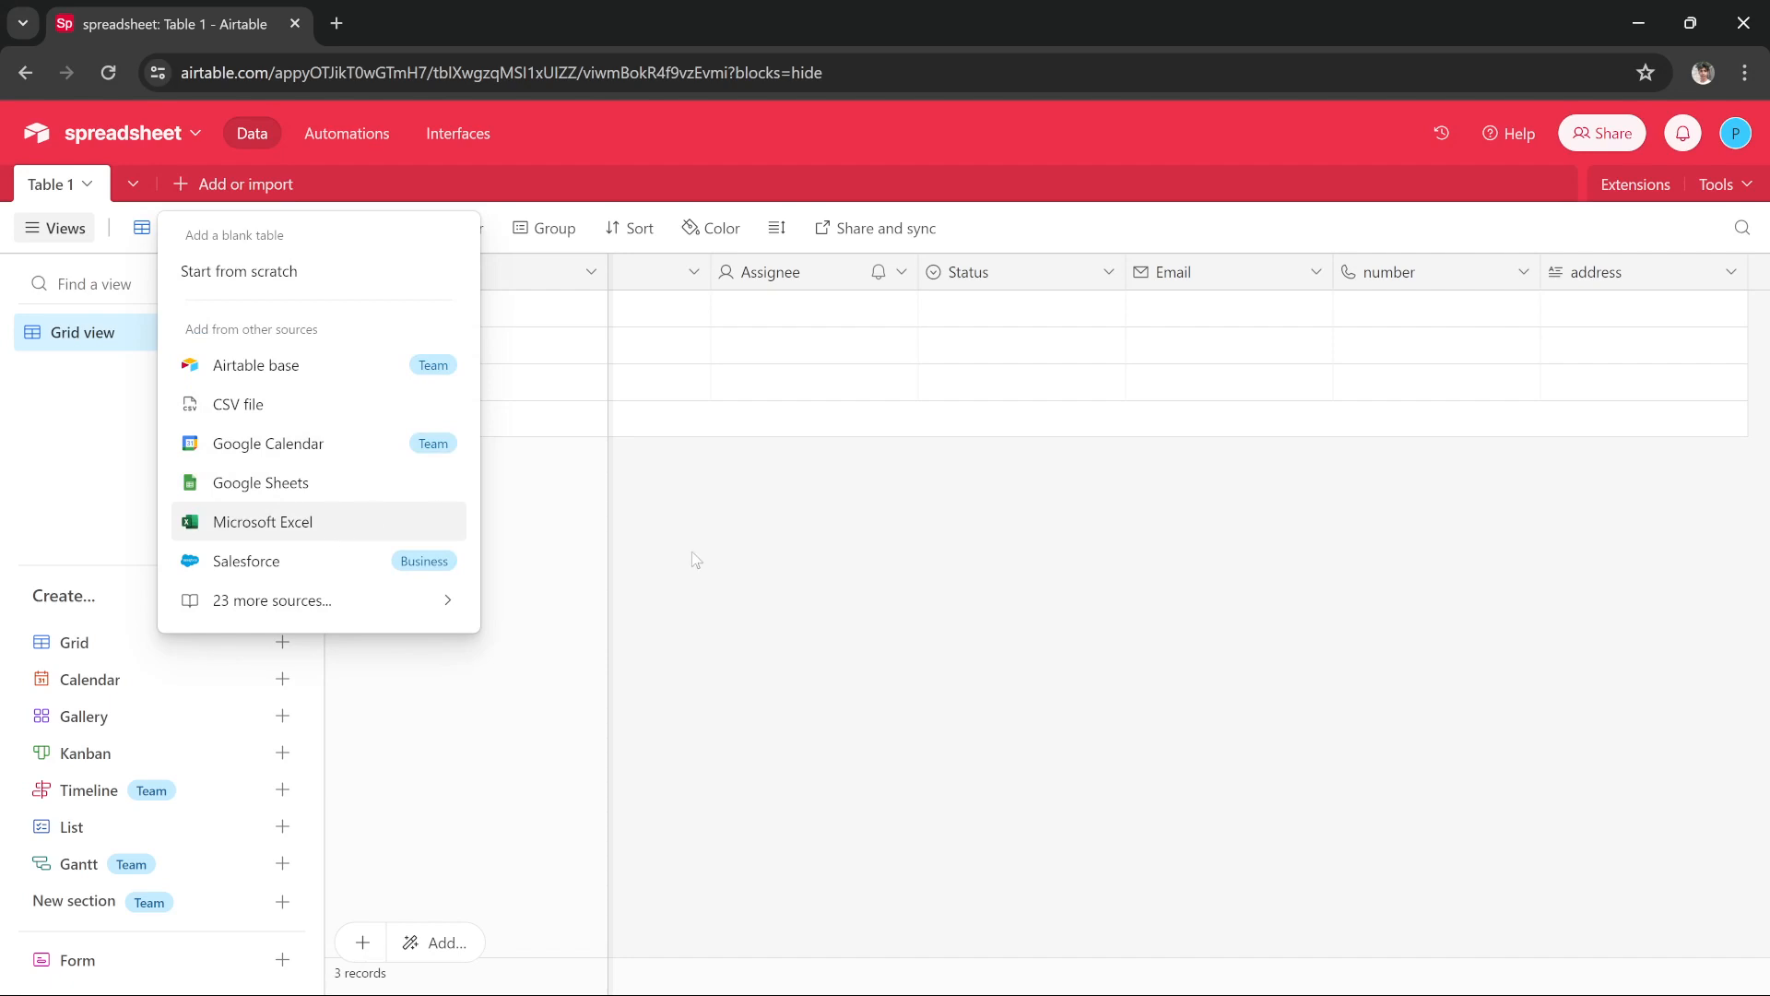
click(950, 566)
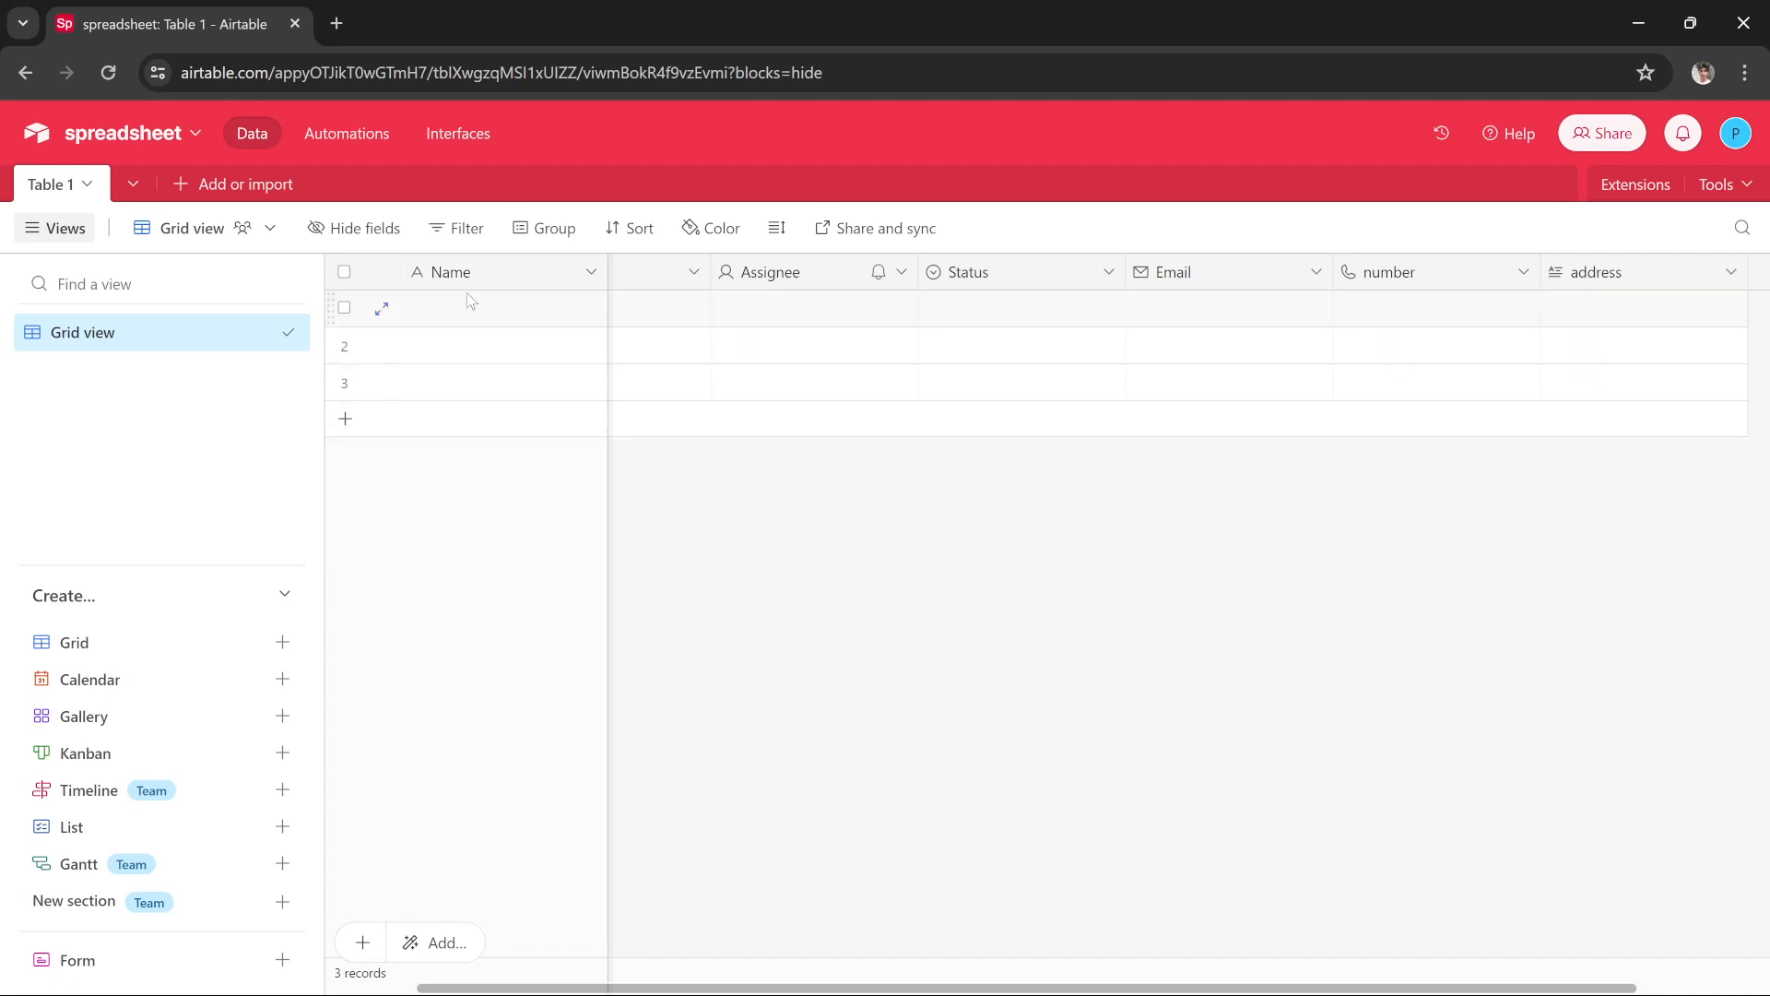
Step: Fill the Name column of the three existing records with 1, 2 and 3, and add a fourth record named 4
click(456, 318)
text(1)
click(433, 346)
text(2)
click(441, 395)
text(3)
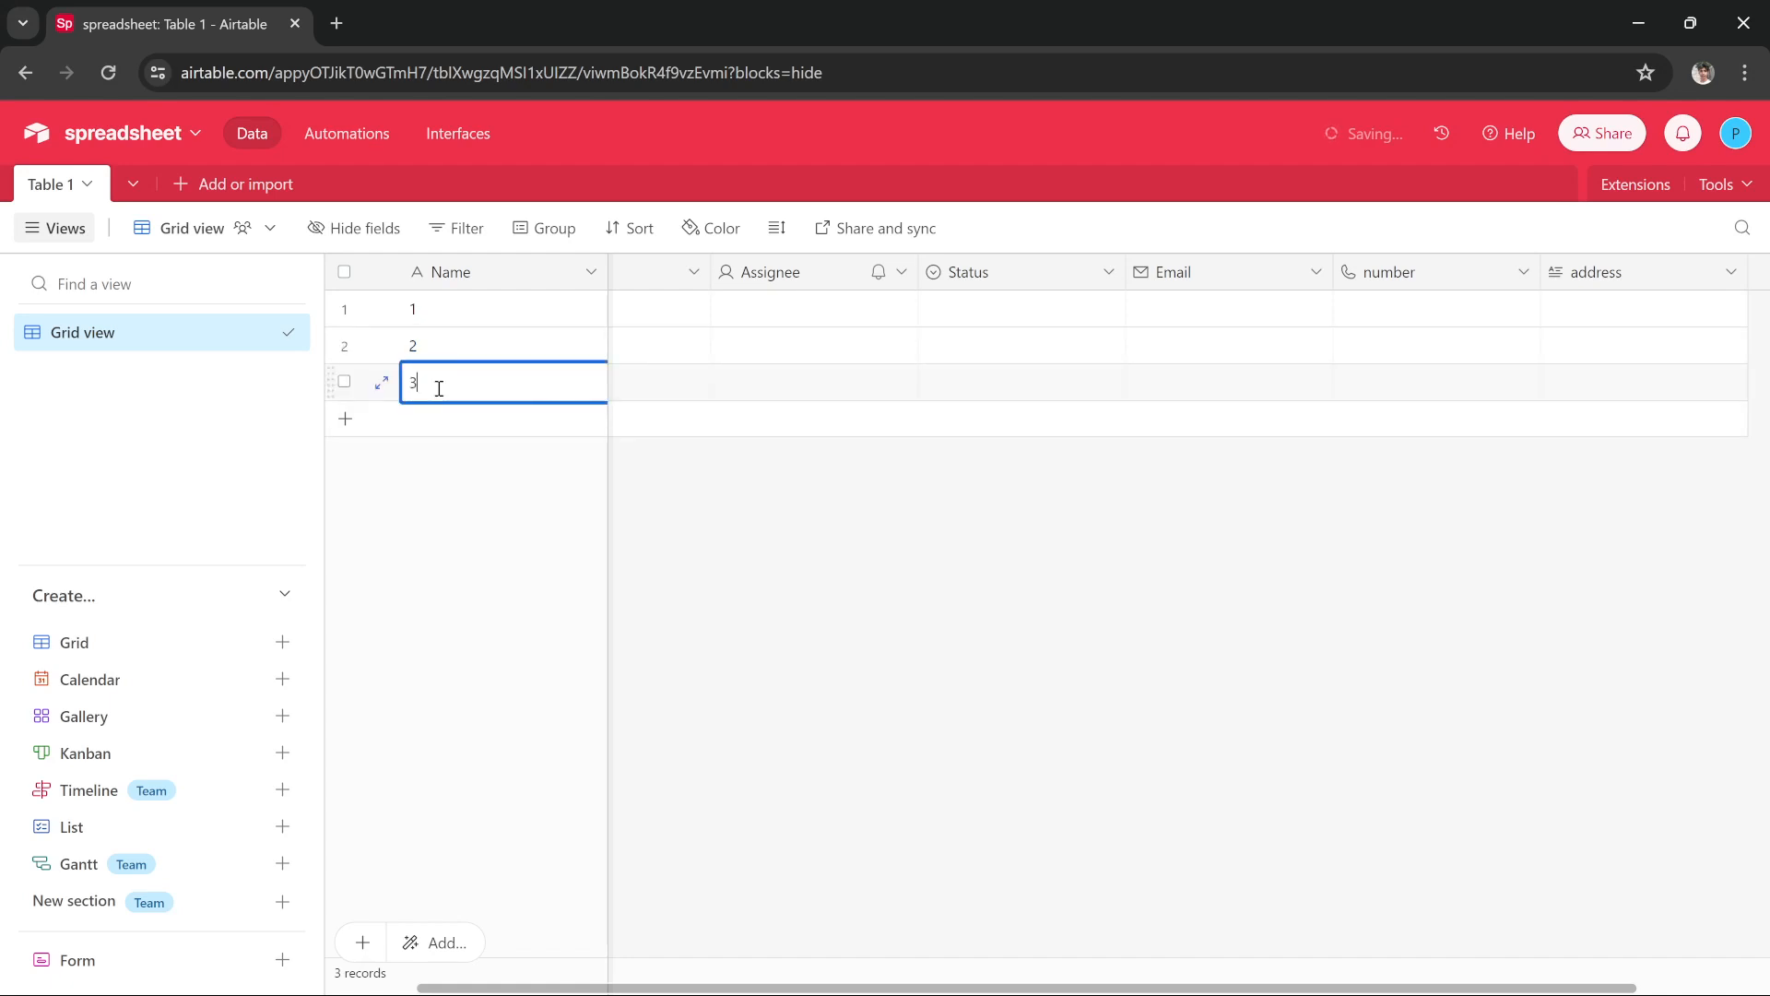
key(Escape)
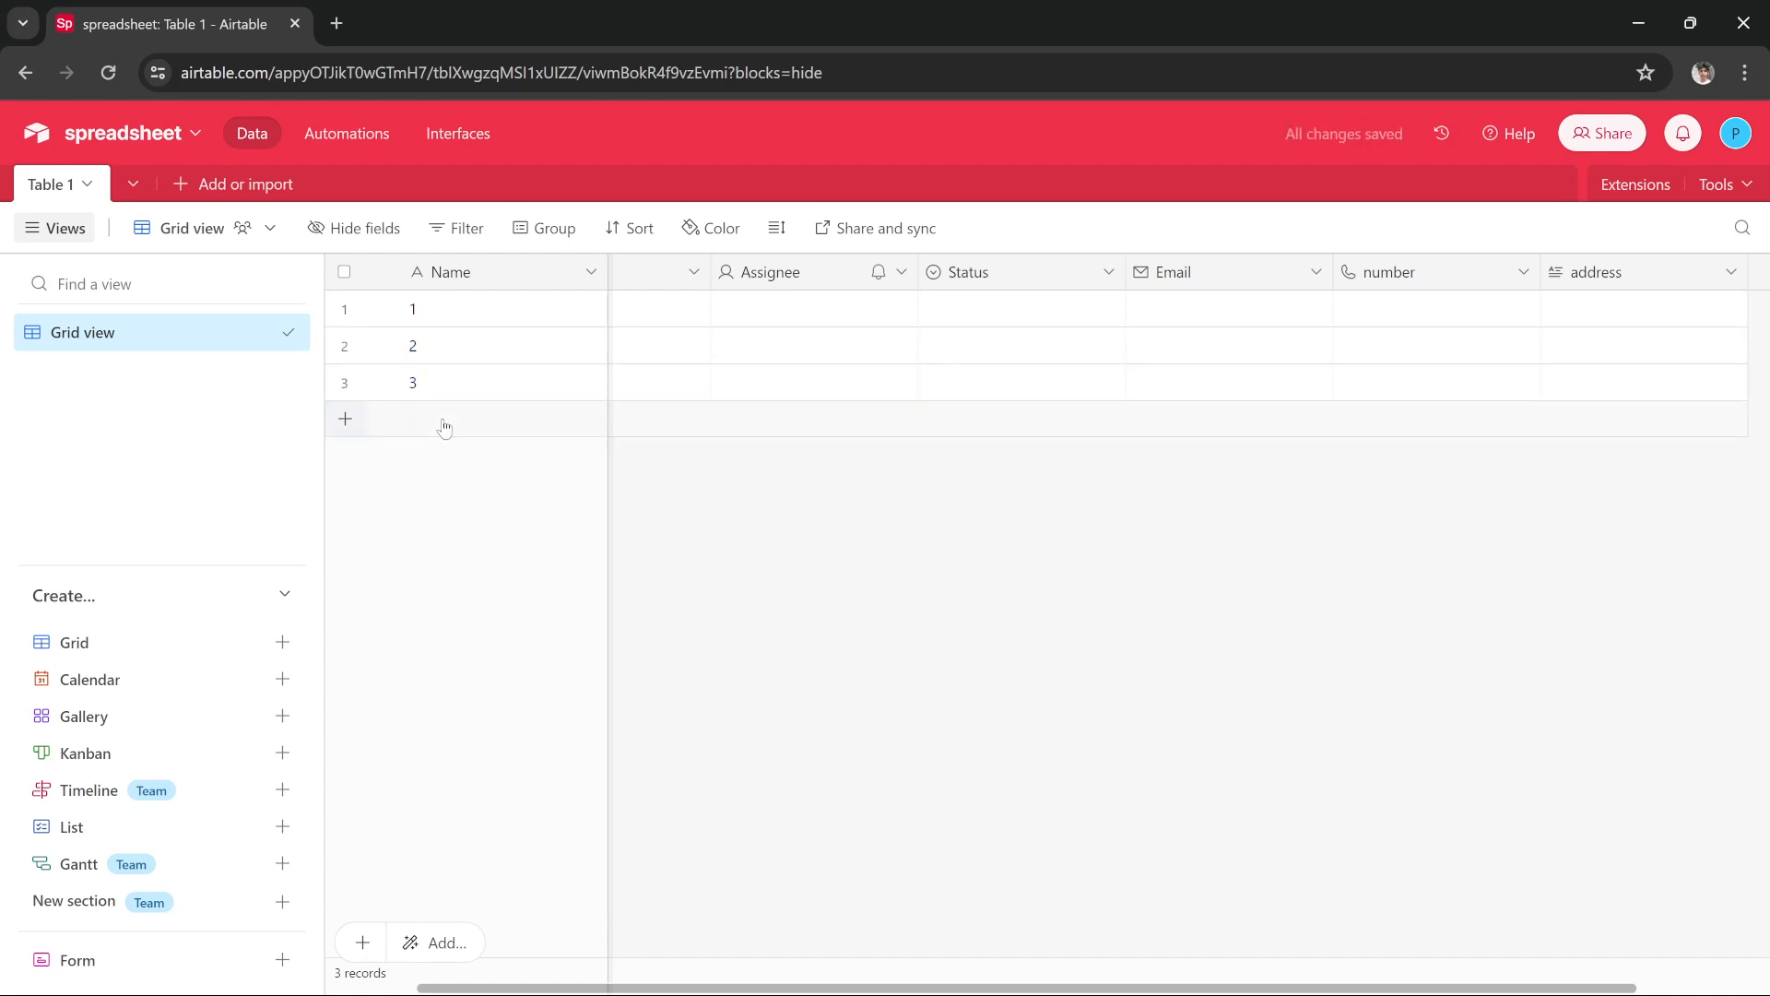
click(444, 426)
text(4)
click(508, 583)
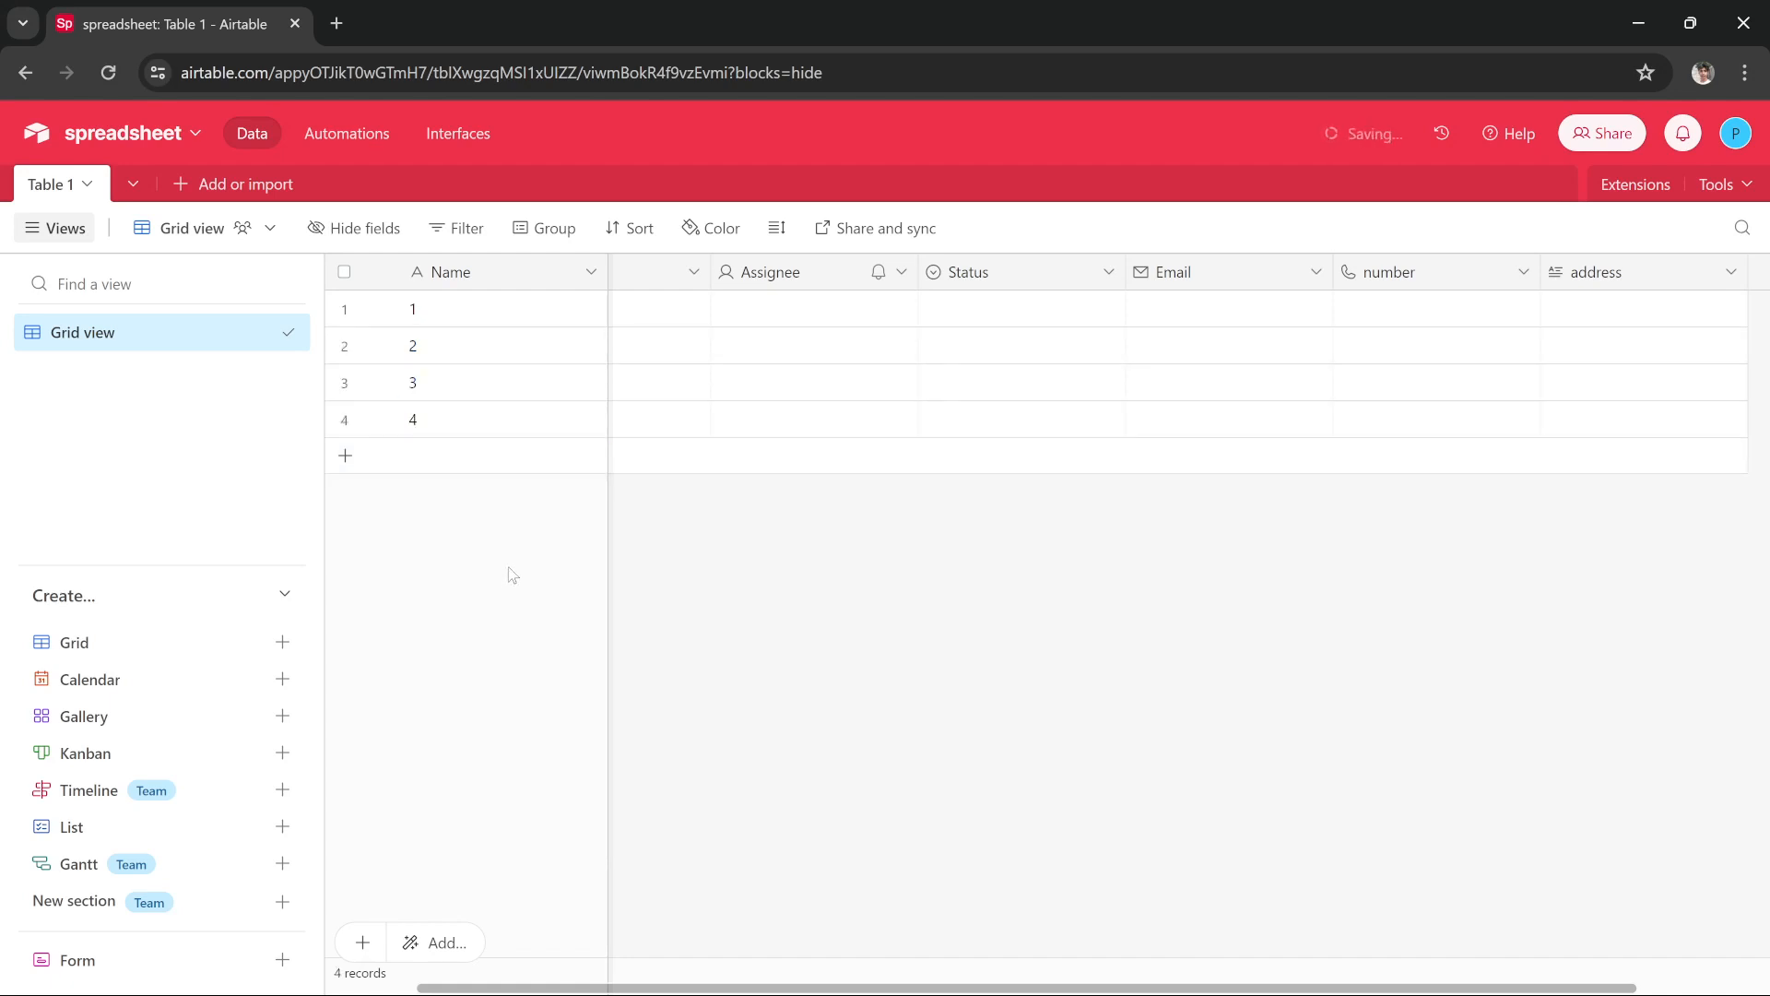
Step: Add 16 blank records below record 4 so that the table has 20 rows
click(343, 456)
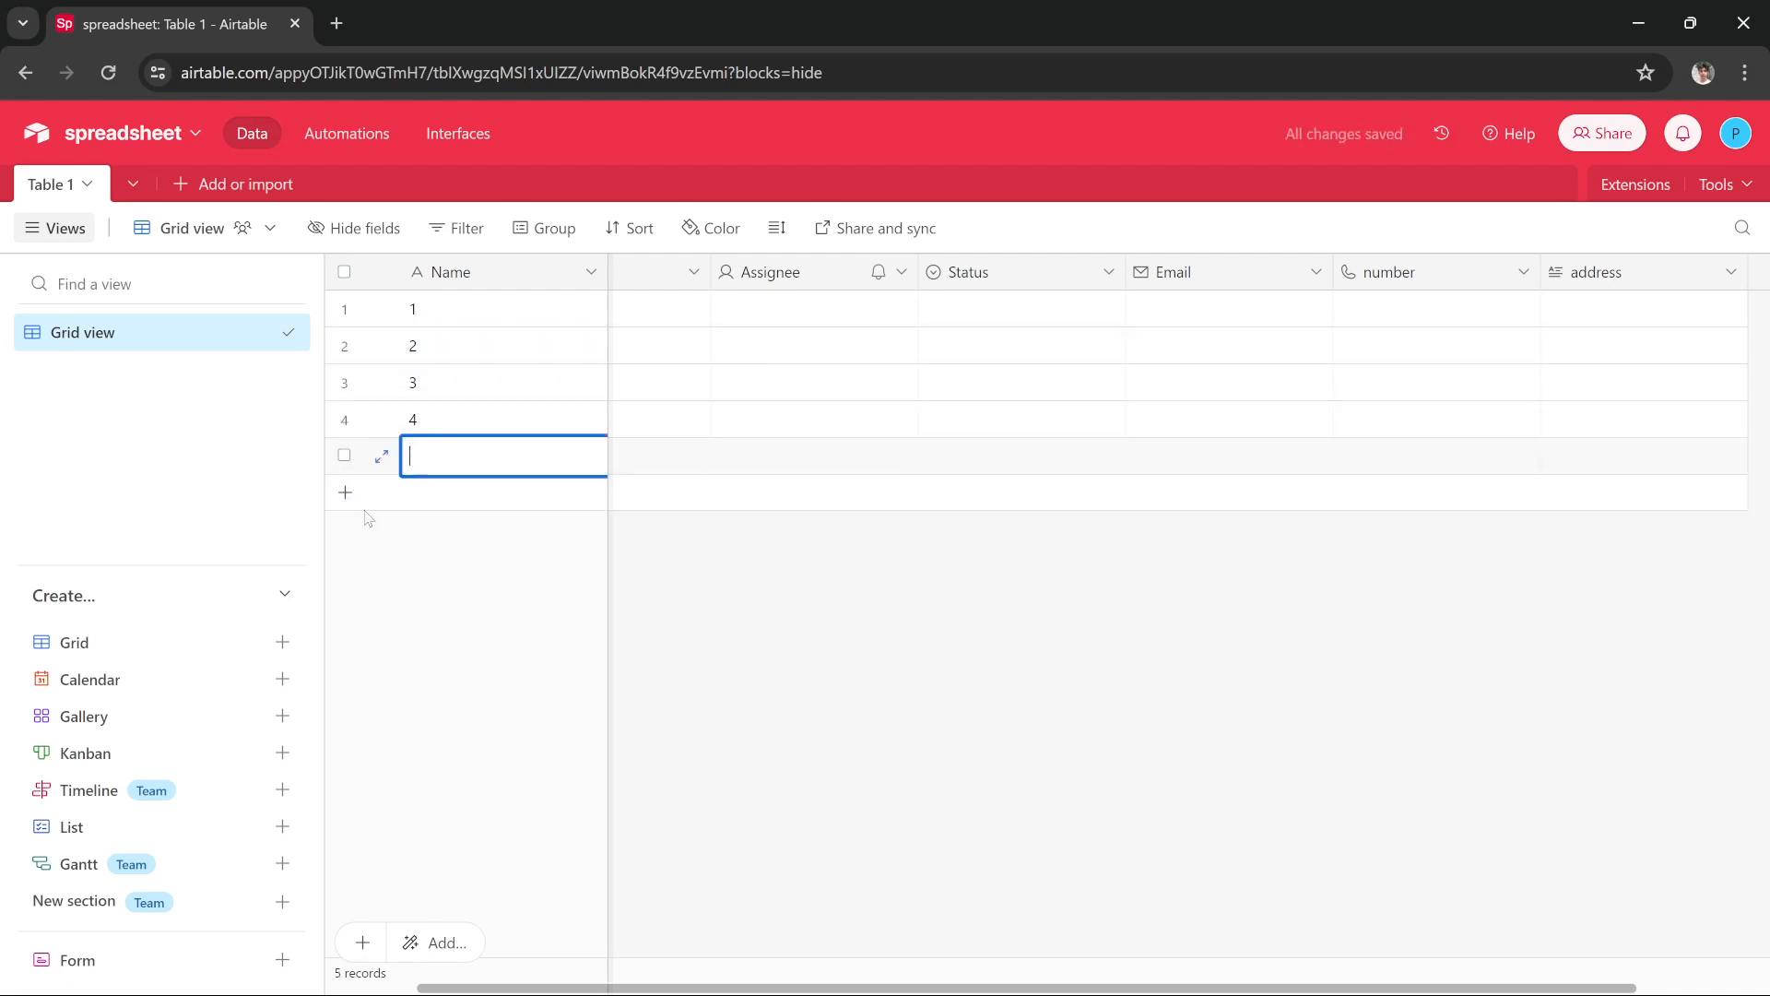
click(346, 503)
click(346, 540)
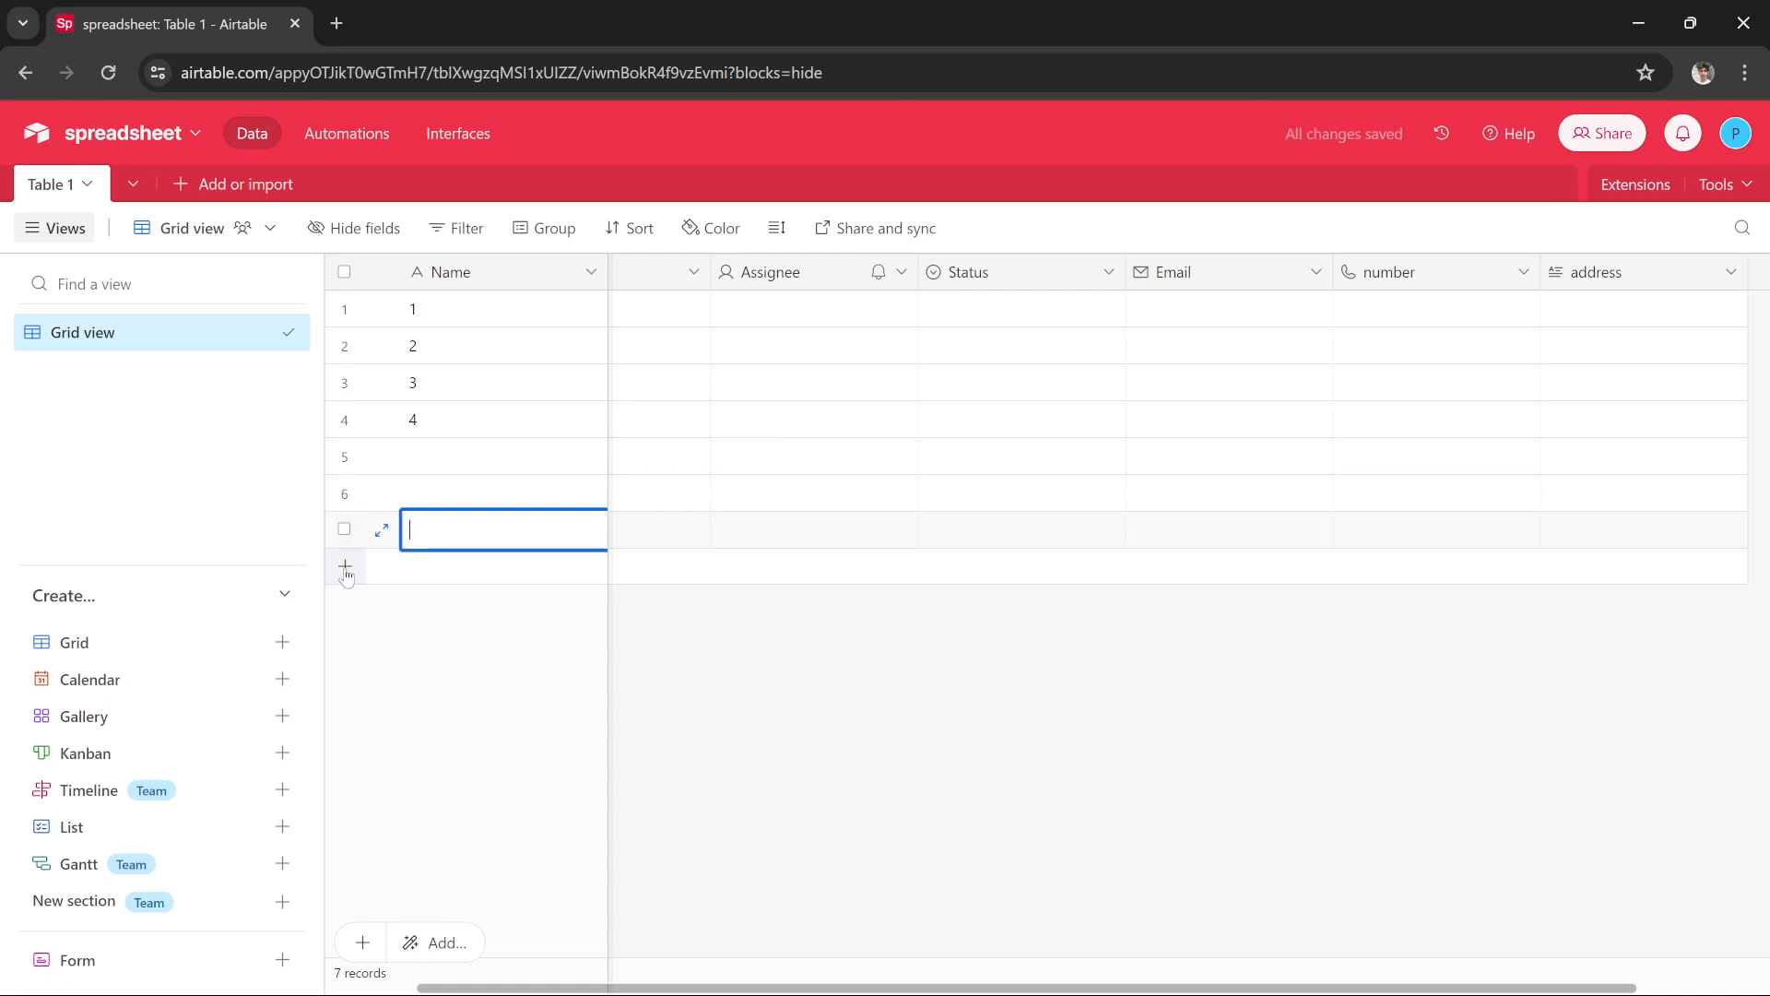
click(346, 574)
click(341, 604)
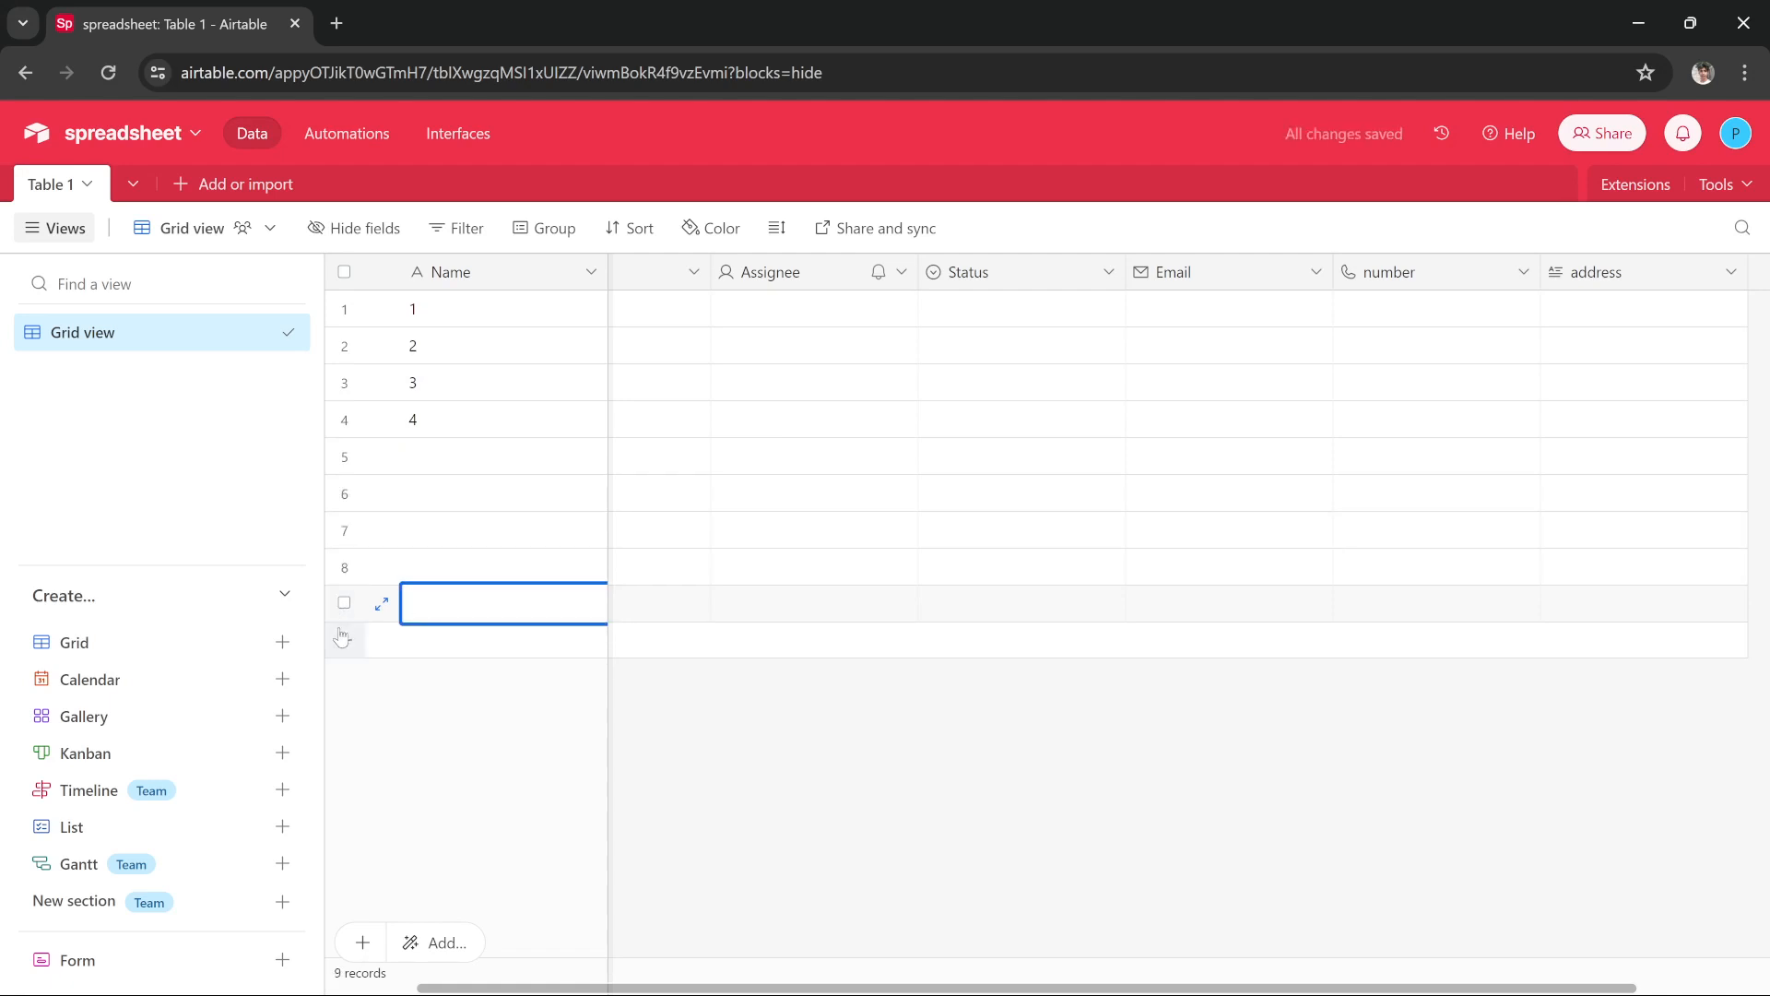
click(341, 636)
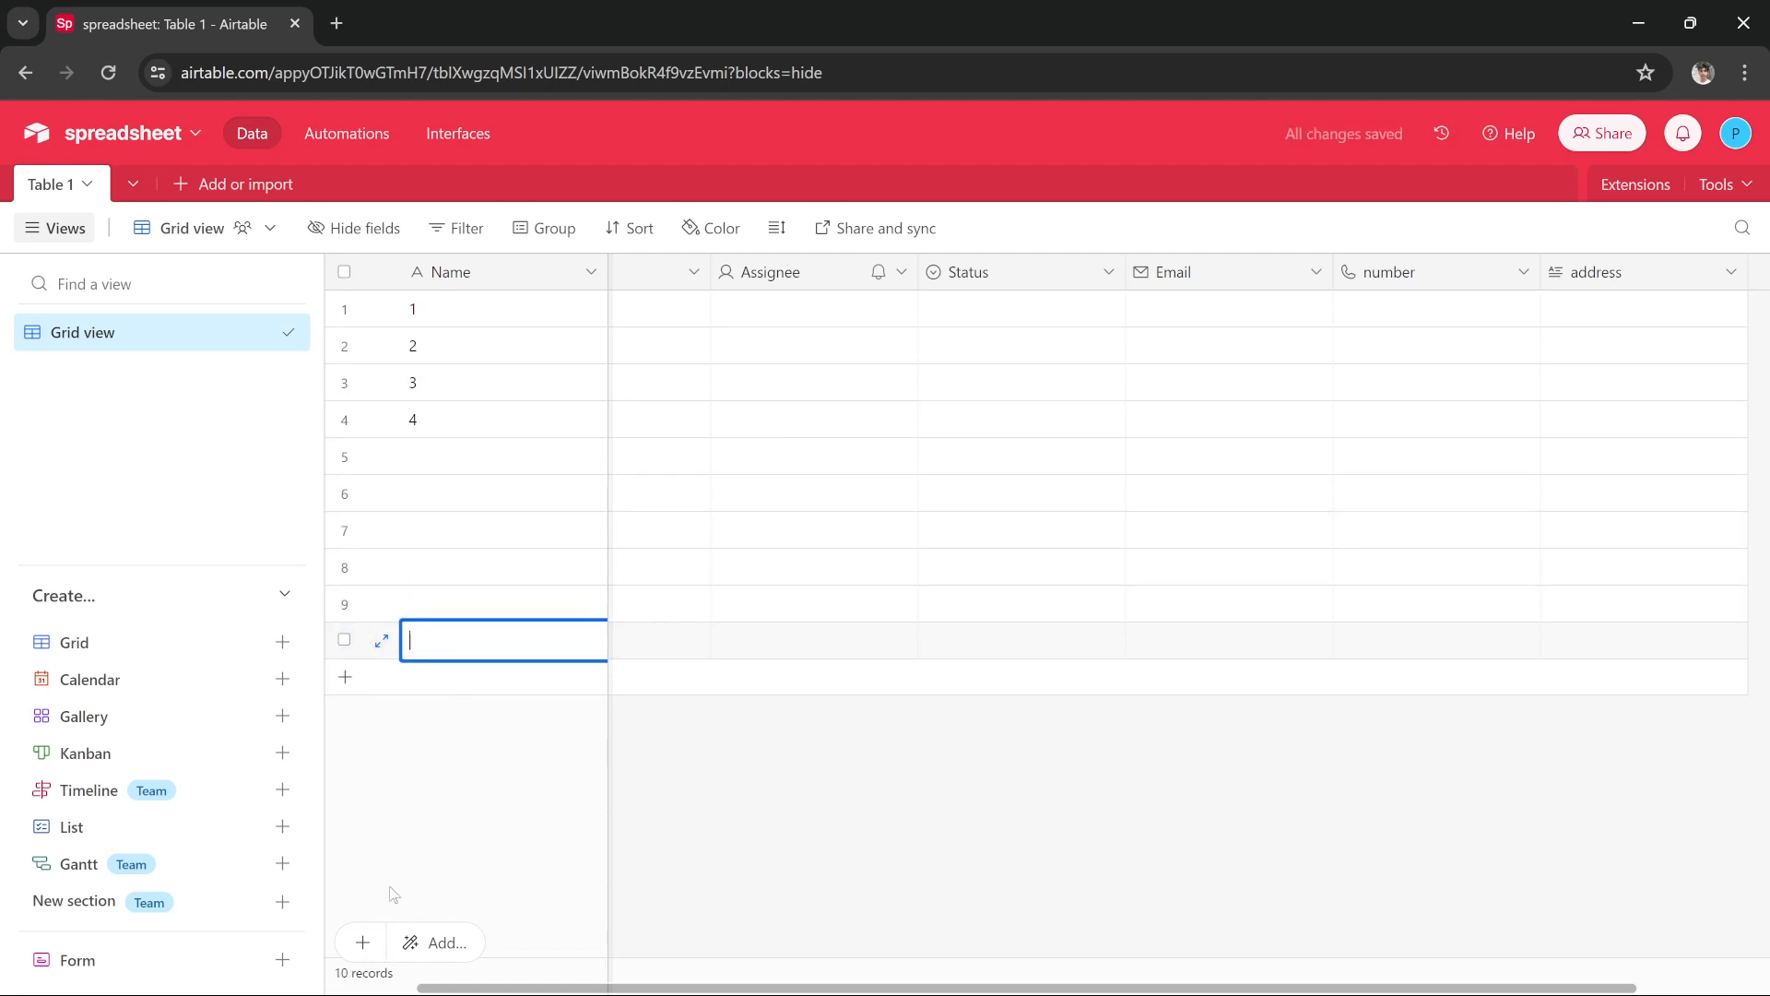
click(361, 942)
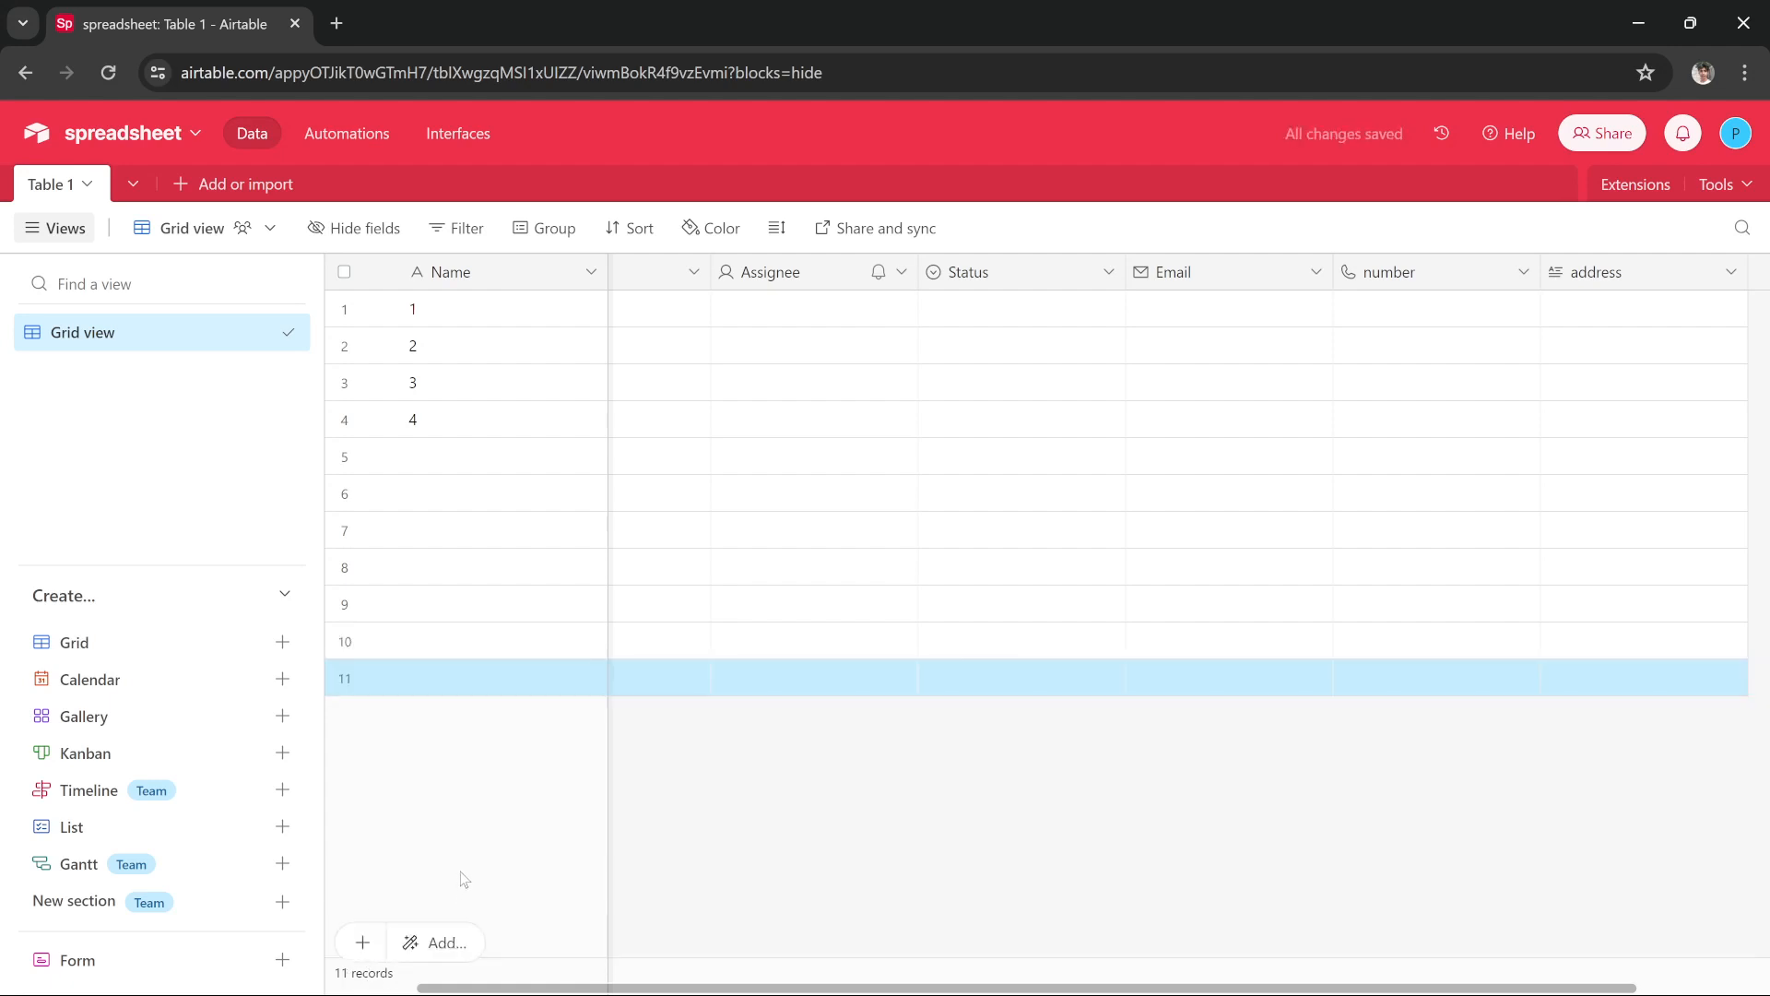
click(361, 949)
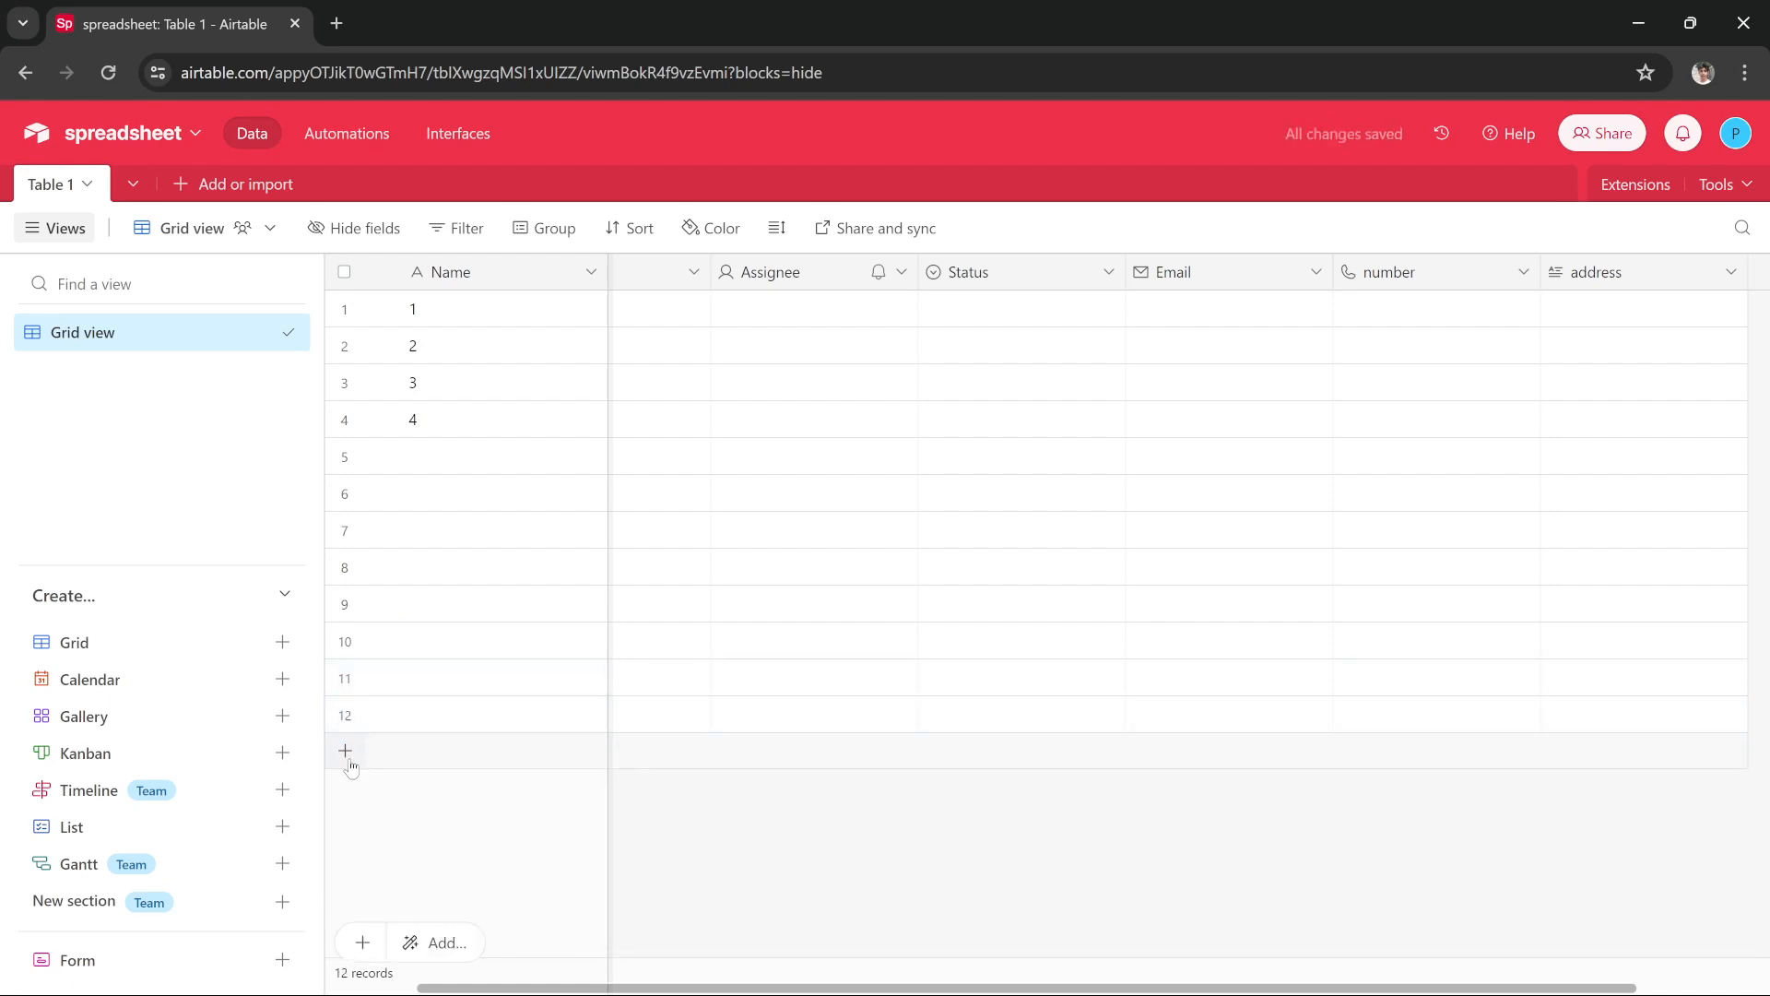
click(349, 763)
click(348, 789)
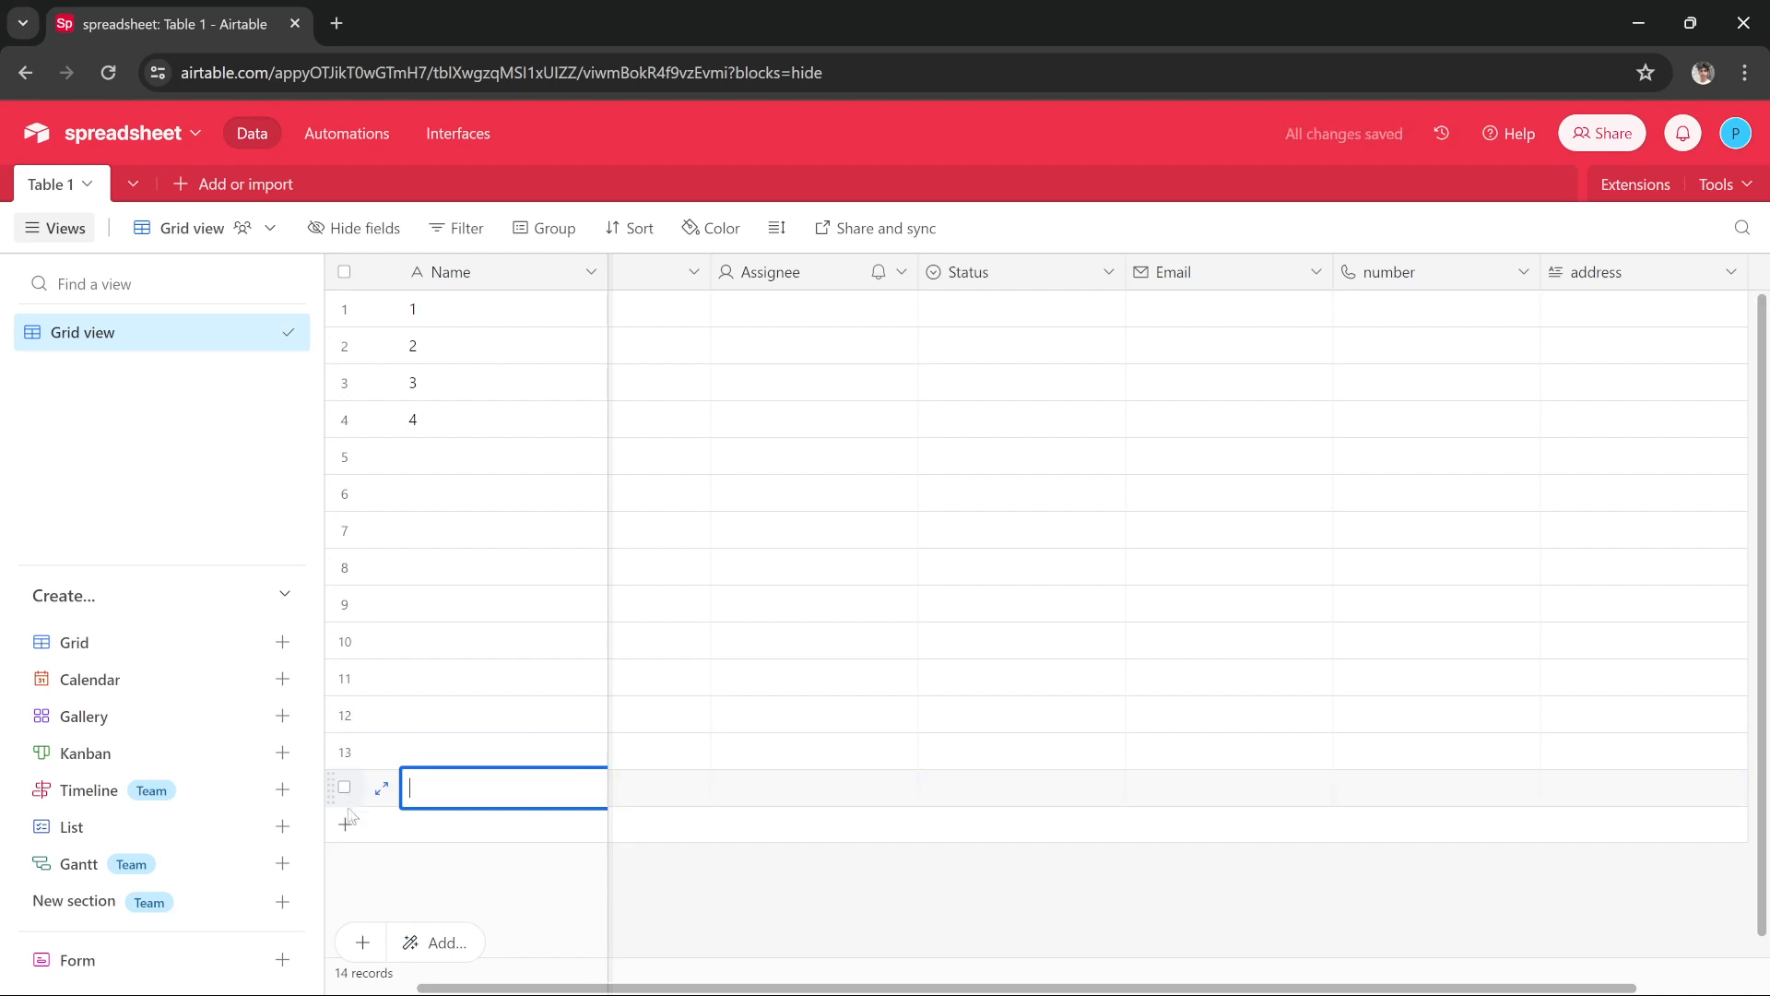
click(349, 821)
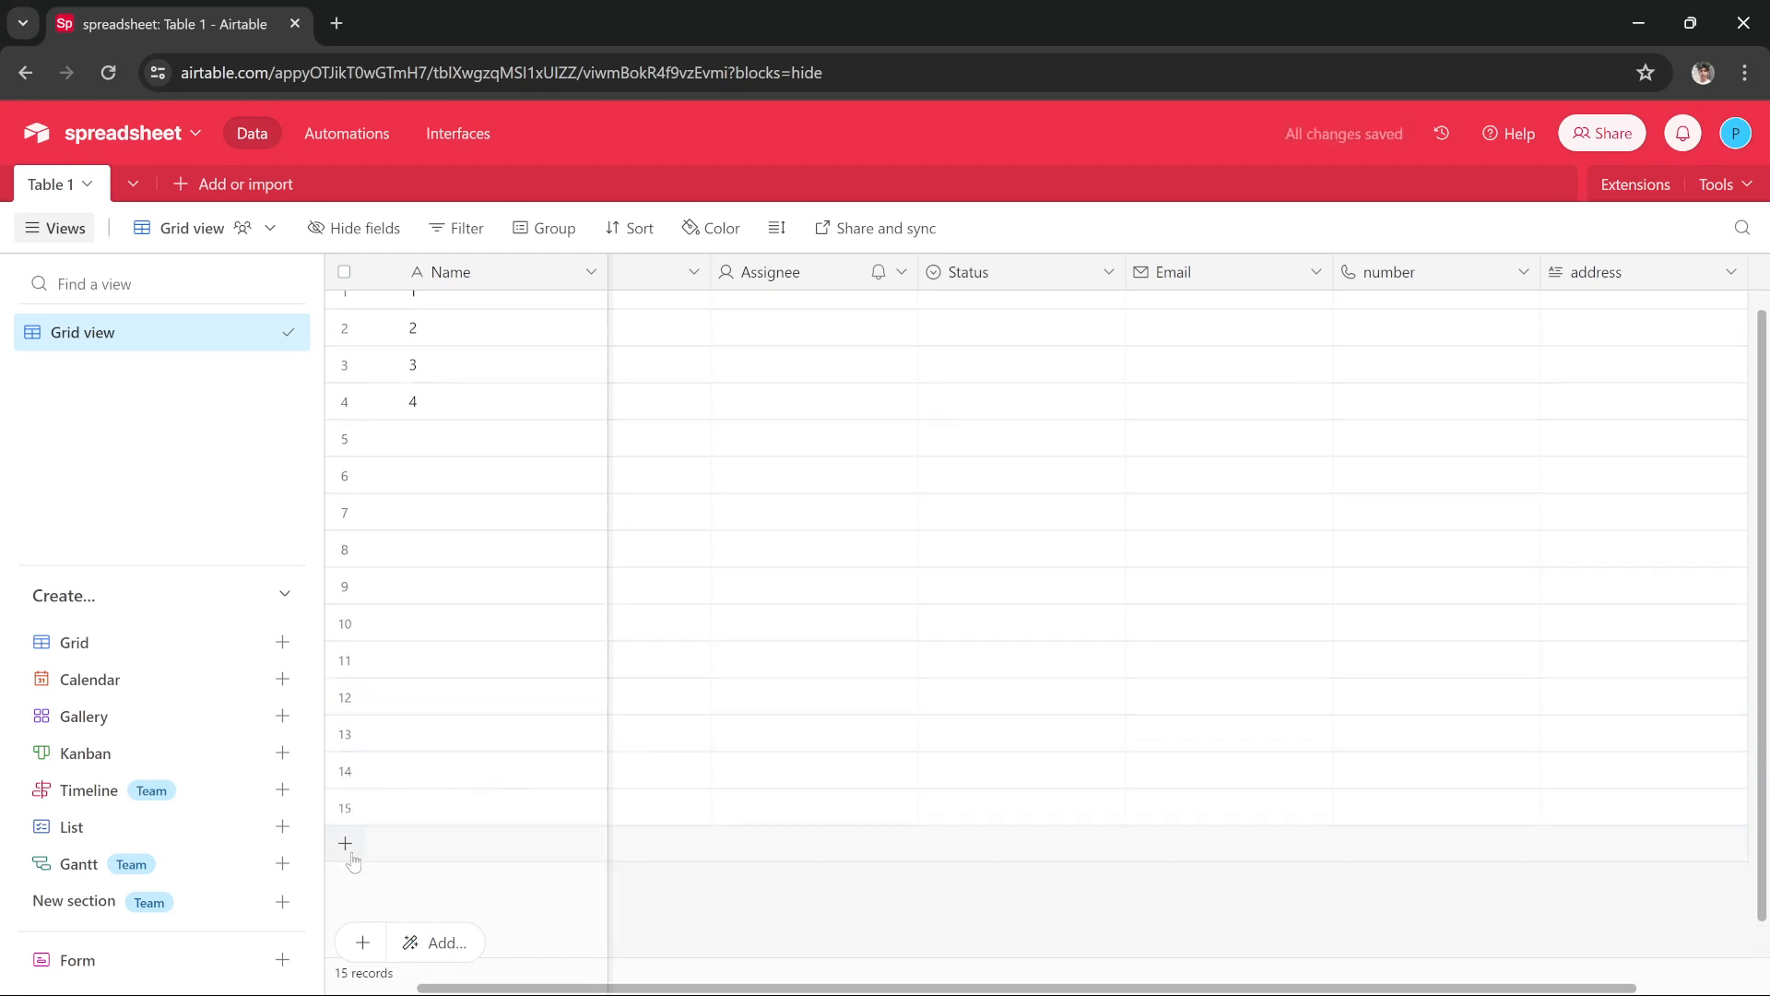
click(350, 855)
click(350, 881)
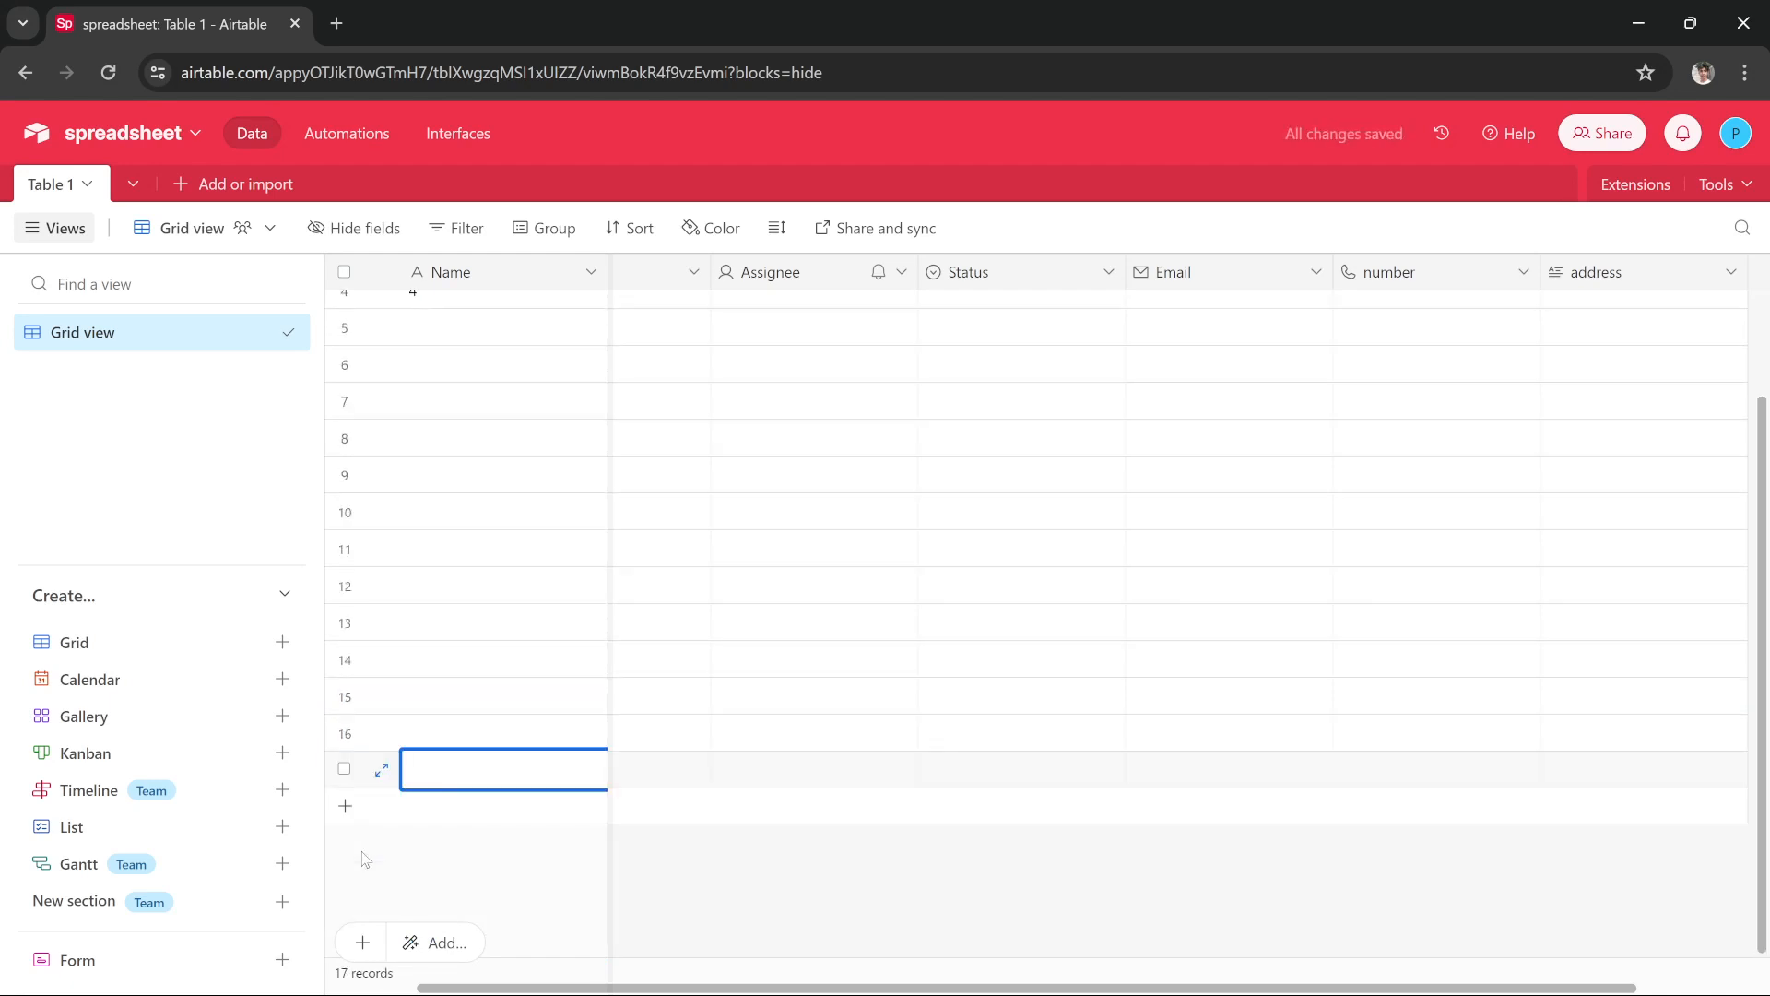
click(347, 806)
click(348, 843)
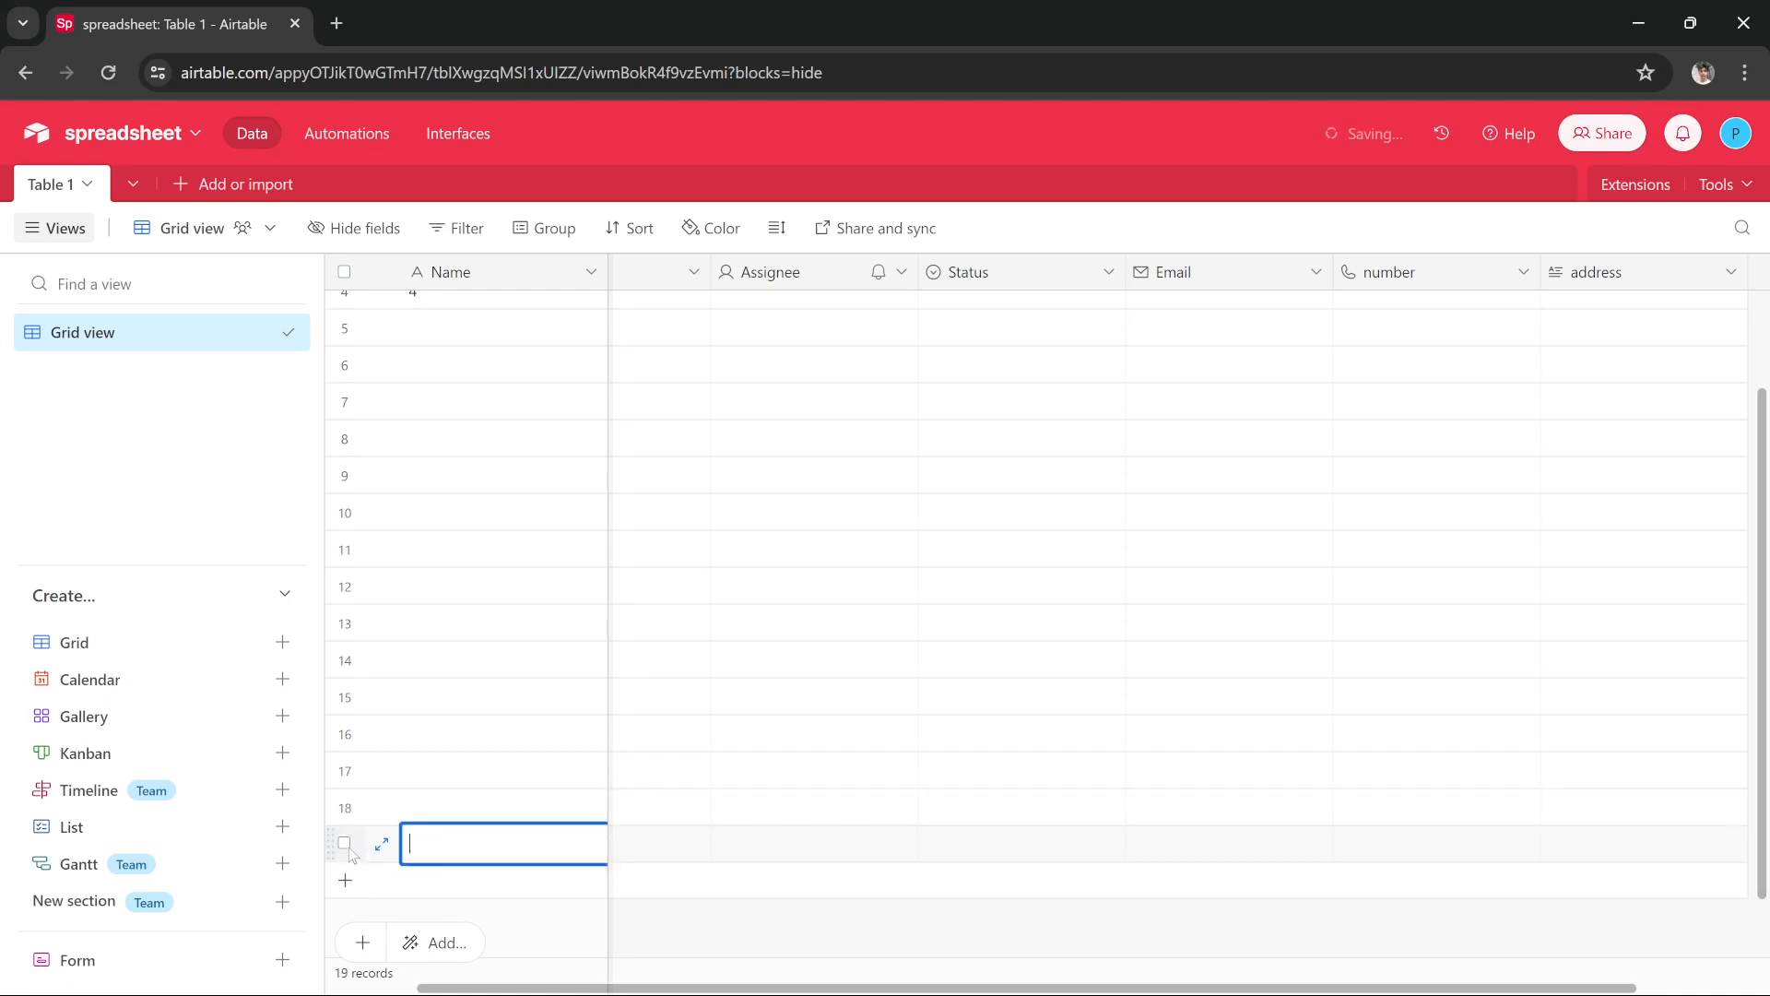
click(346, 879)
scroll(601, 722, up, 3)
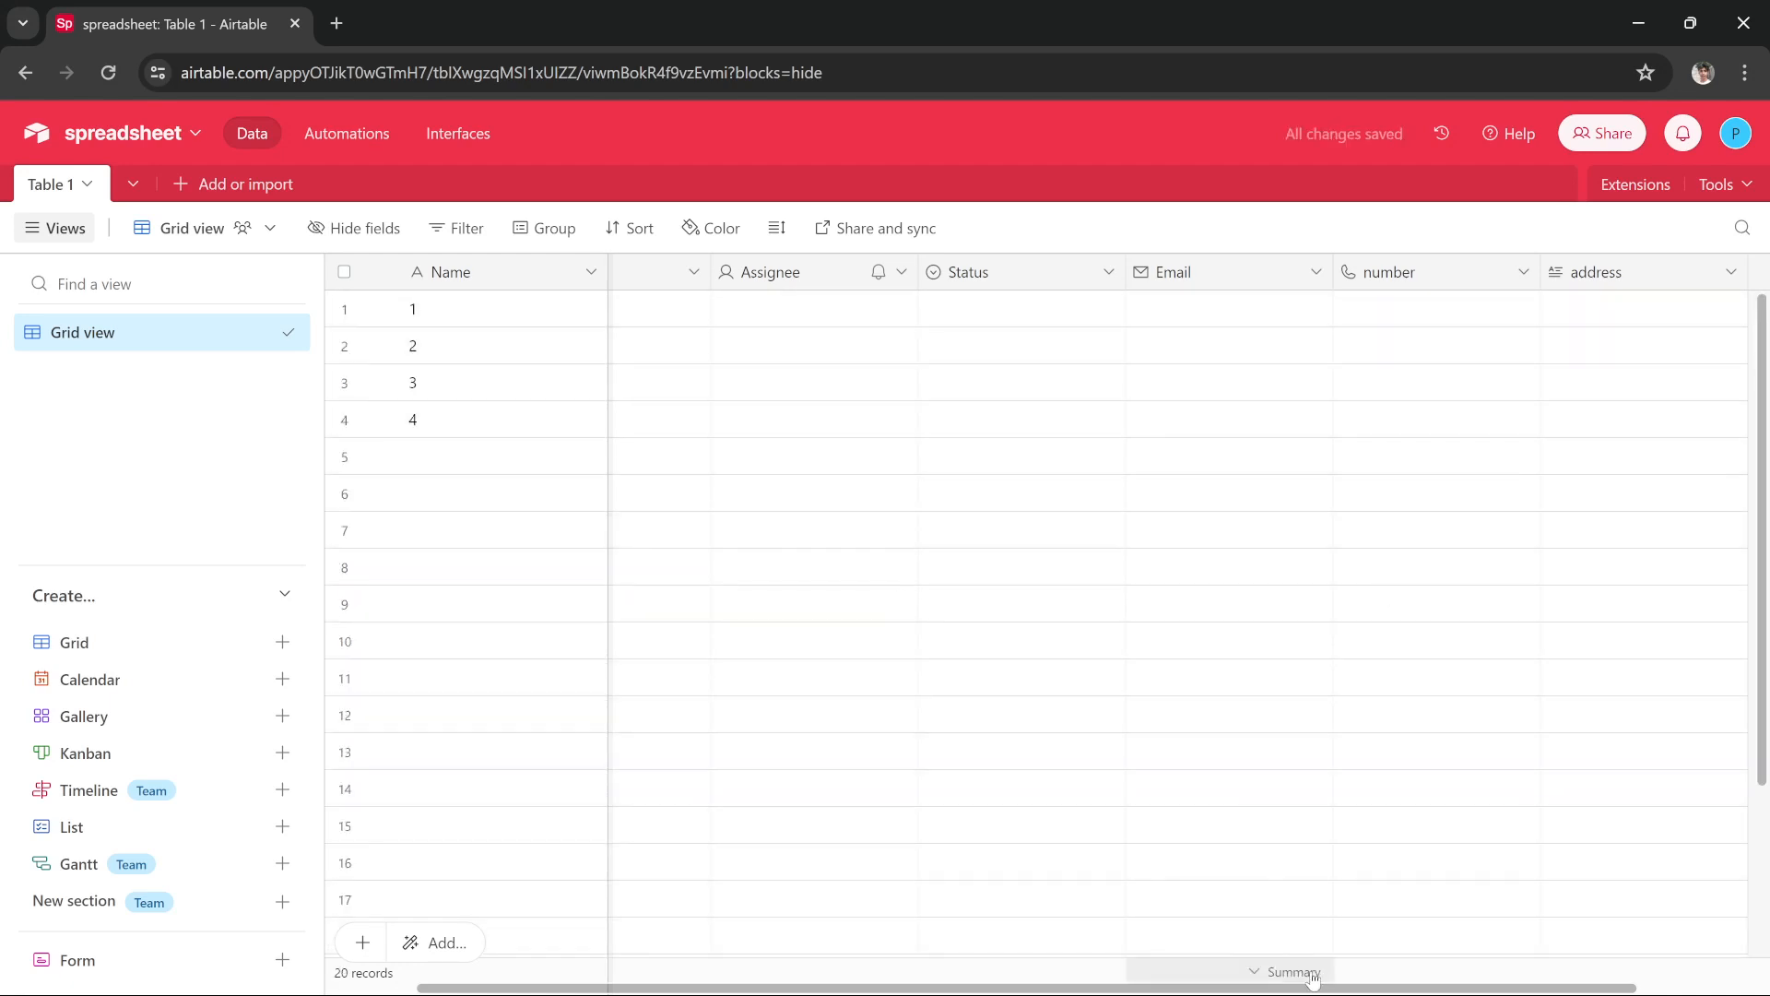
drag(1342, 988, 1600, 991)
click(1647, 274)
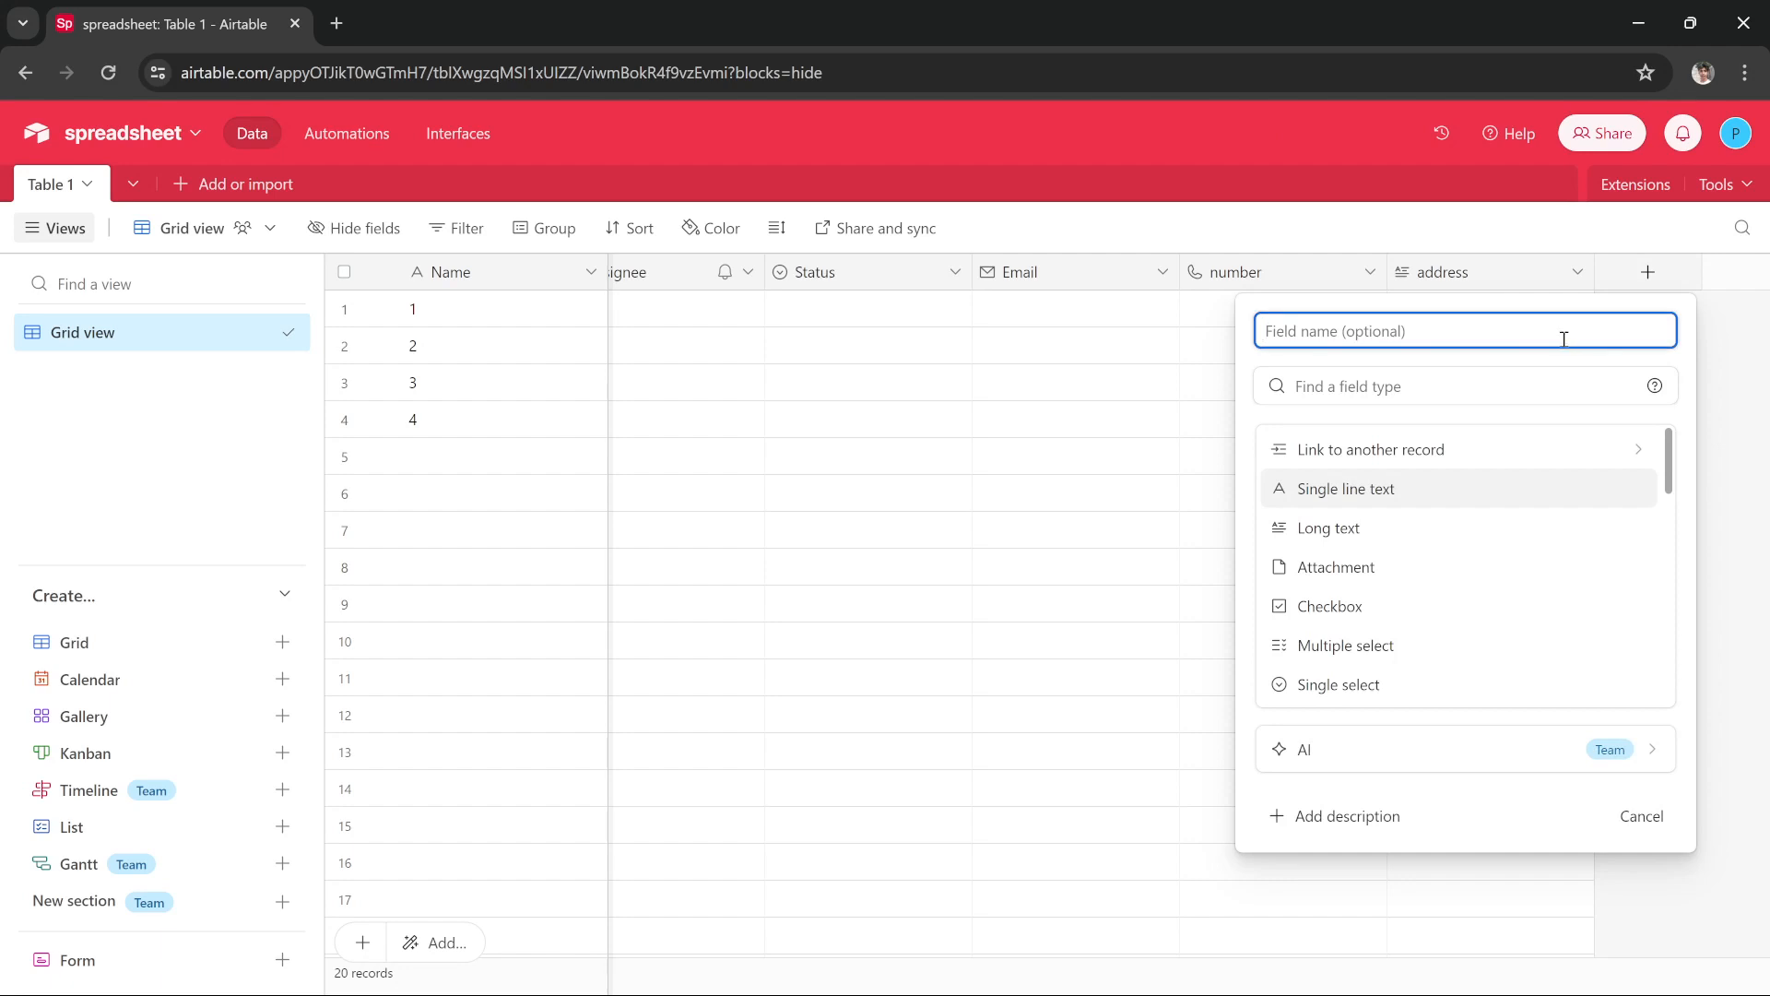
scroll(1347, 601, down, 6)
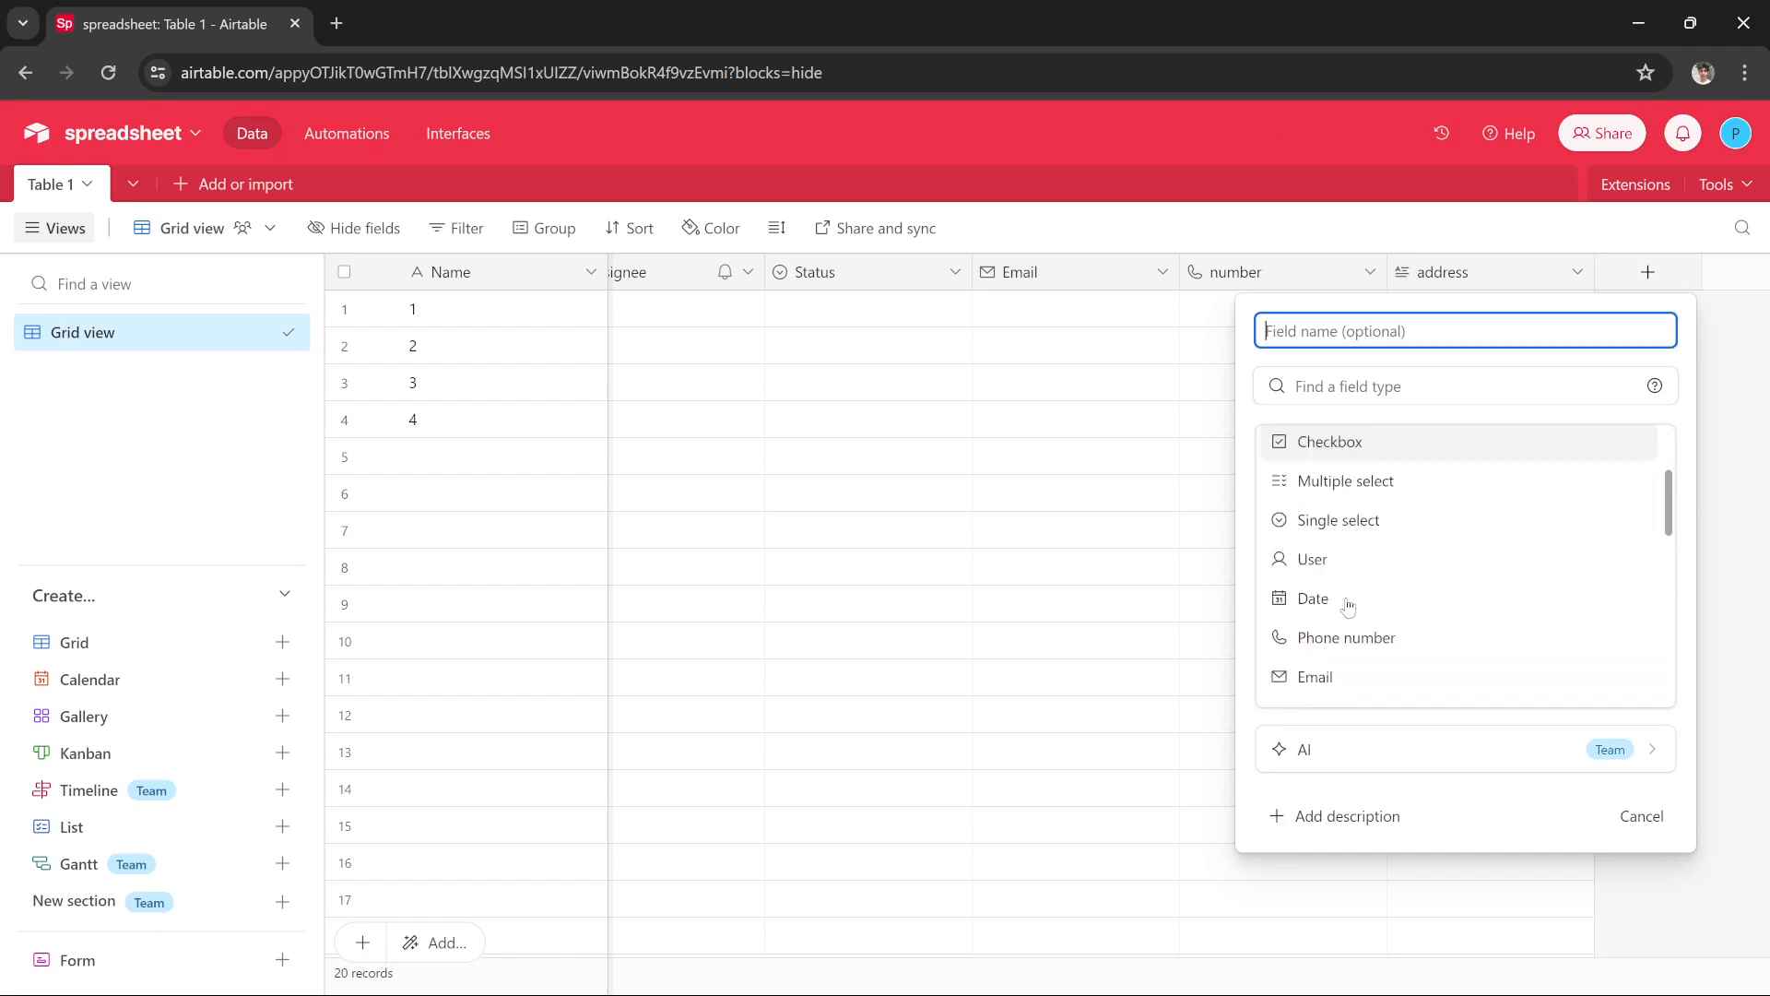
scroll(1349, 601, down, 2)
click(1747, 583)
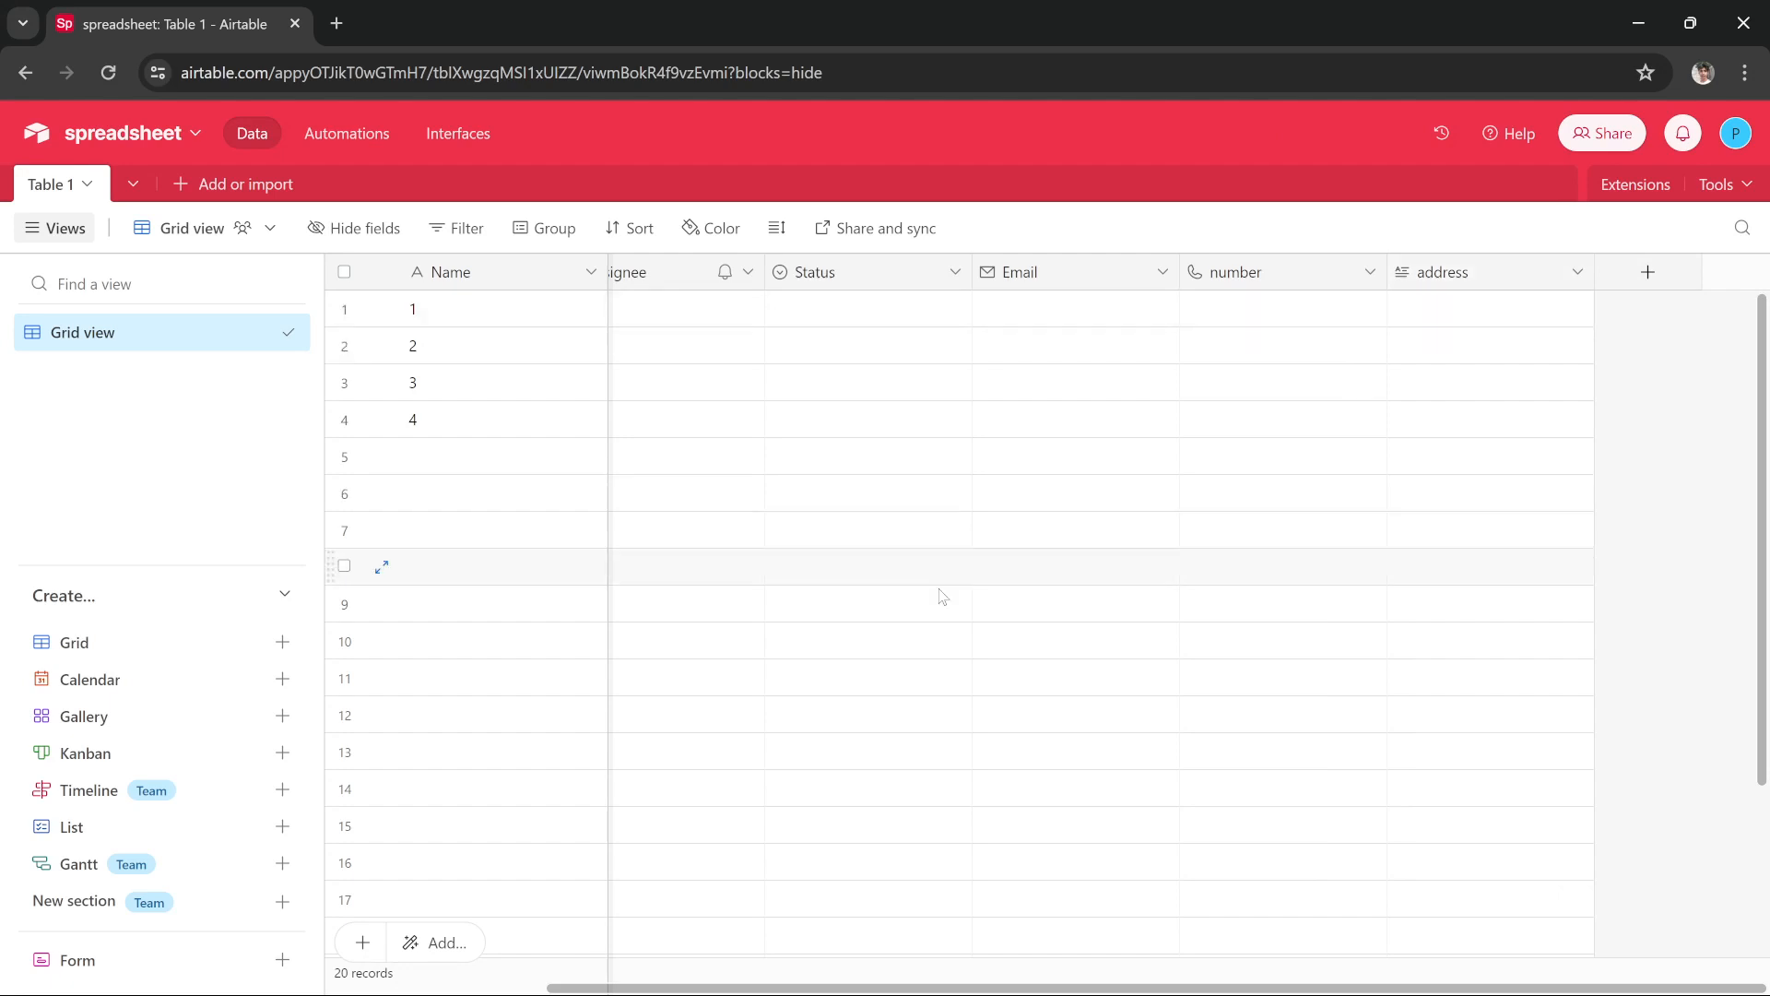
scroll(731, 635, down, 3)
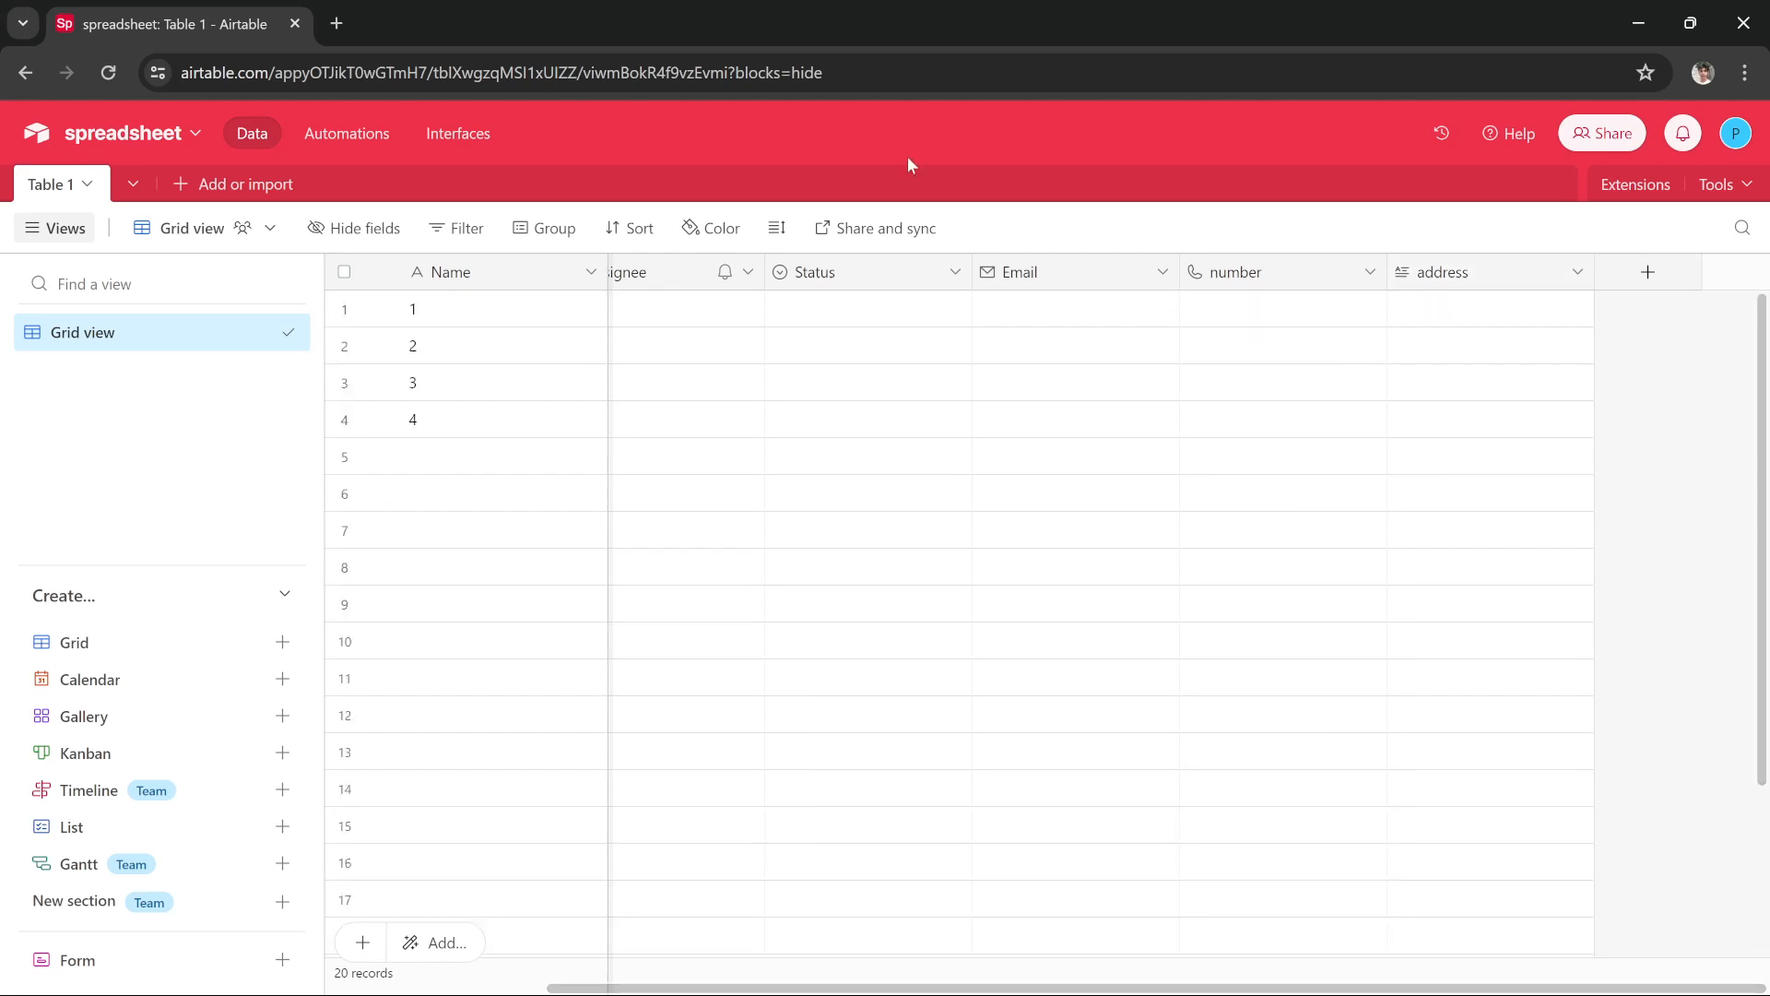